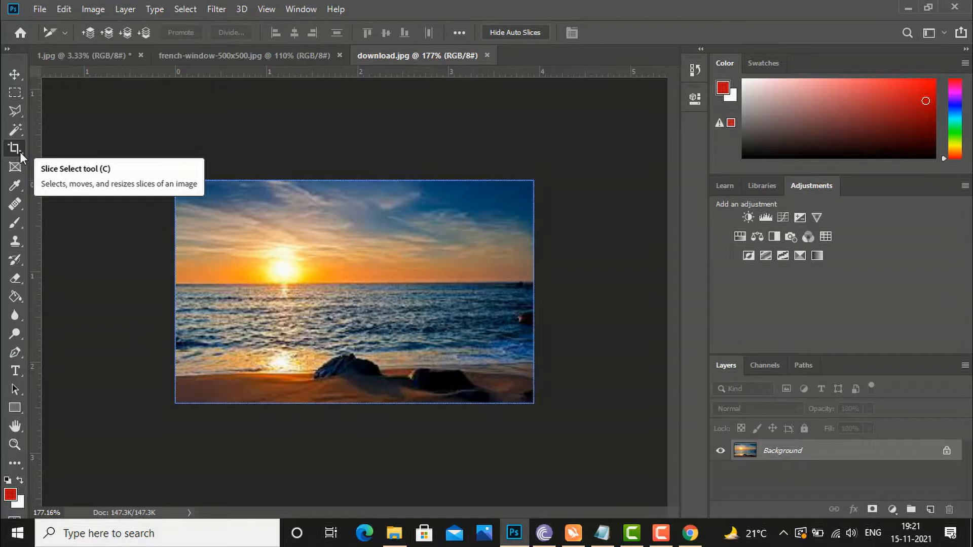
# Crop the sunset image to the 1 : 1 (Square) ratio with the Crop tool and undo the crop
pyautogui.hotkey('shift', 'c')
pyautogui.hotkey('shift', 'c')
pyautogui.hotkey('shift', 'c')
pyautogui.hotkey('shift', 'c')
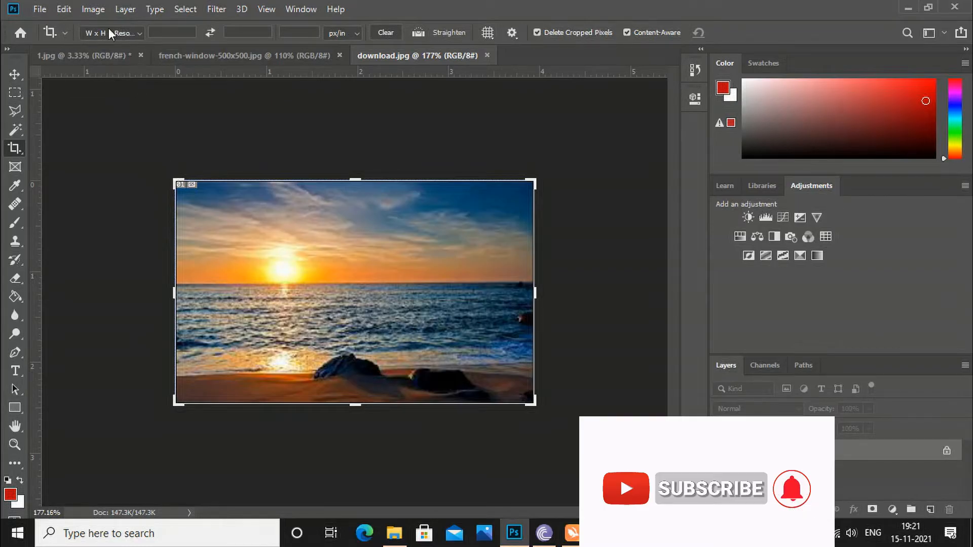
pyautogui.click(135, 34)
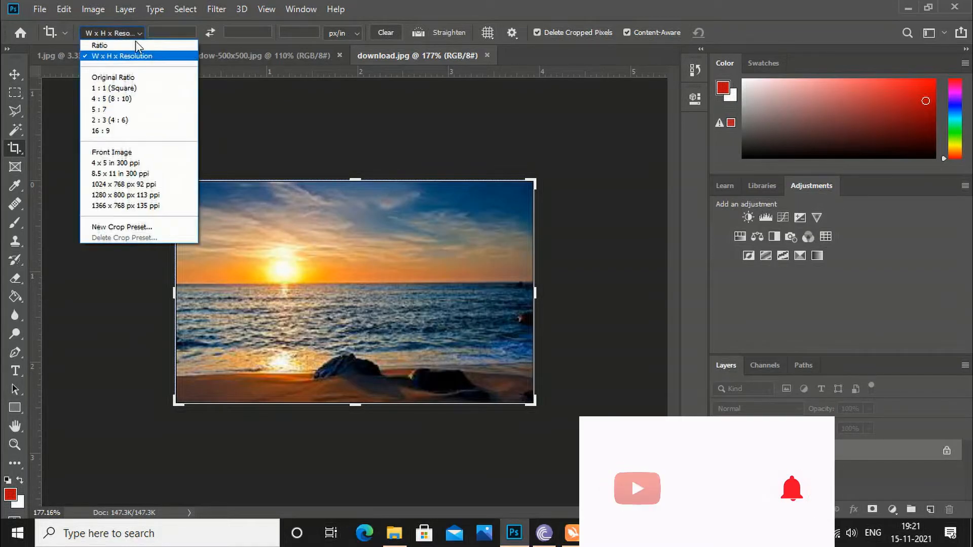
pyautogui.click(127, 88)
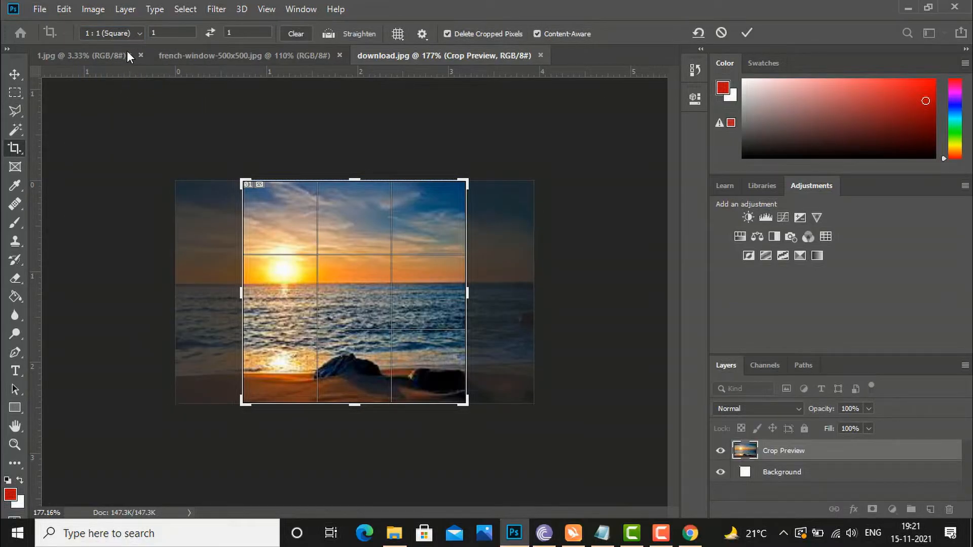
pyautogui.click(15, 75)
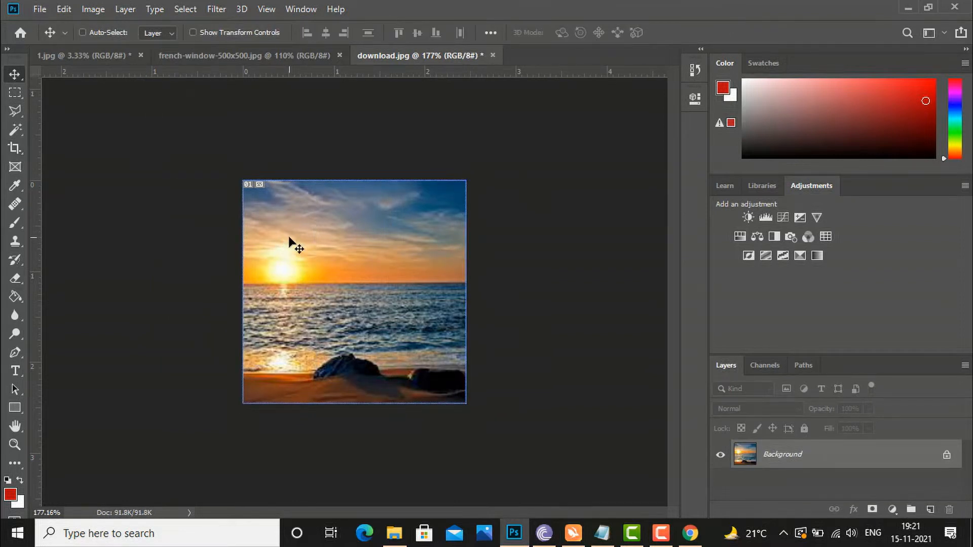
pyautogui.hotkey('ctrl', 'z')
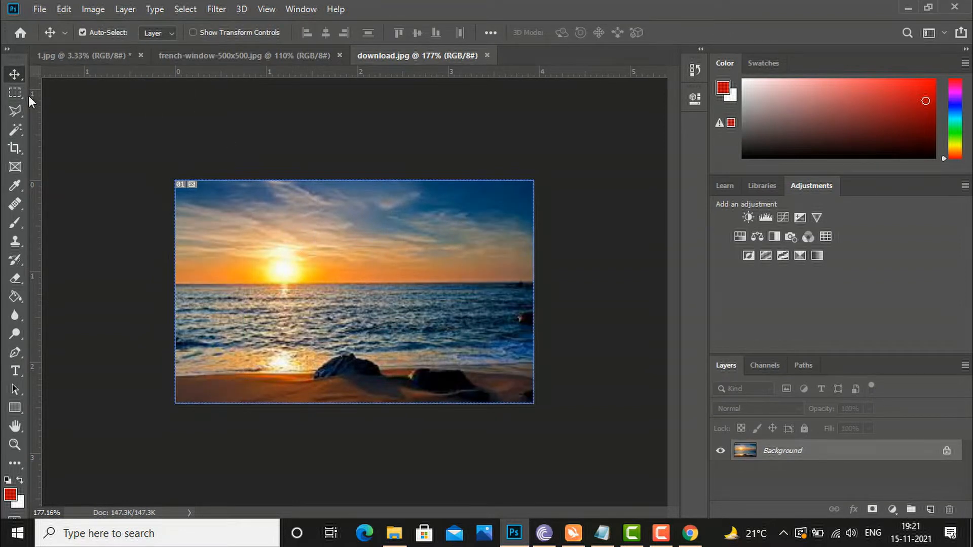
# Reactivate the Crop tool and set the crop frame on the sunset image to the 16 : 9 ratio
pyautogui.click(18, 150)
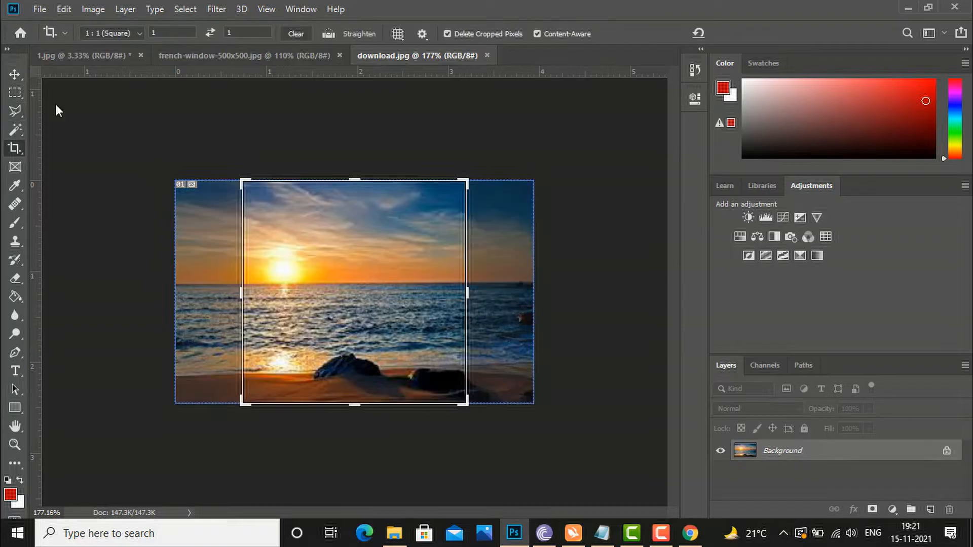
pyautogui.click(139, 36)
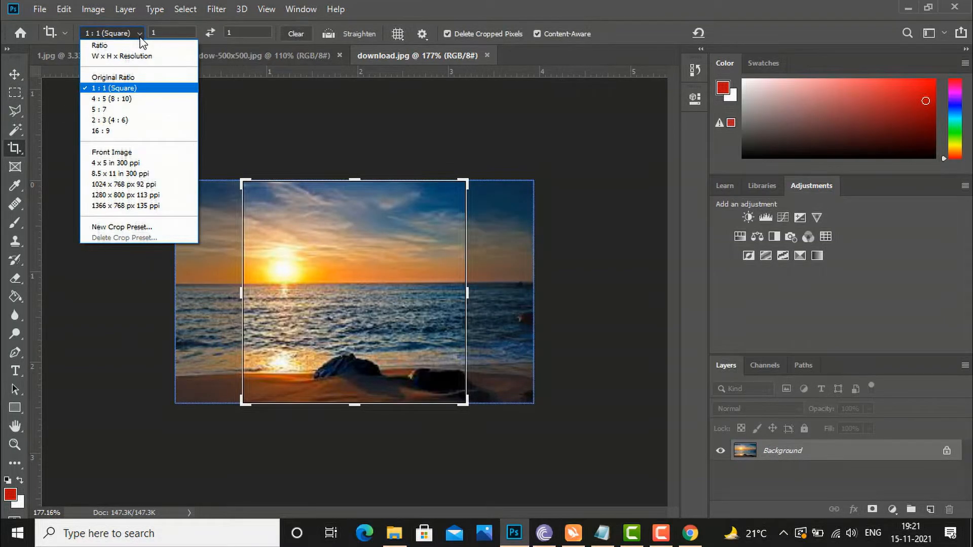
pyautogui.click(128, 131)
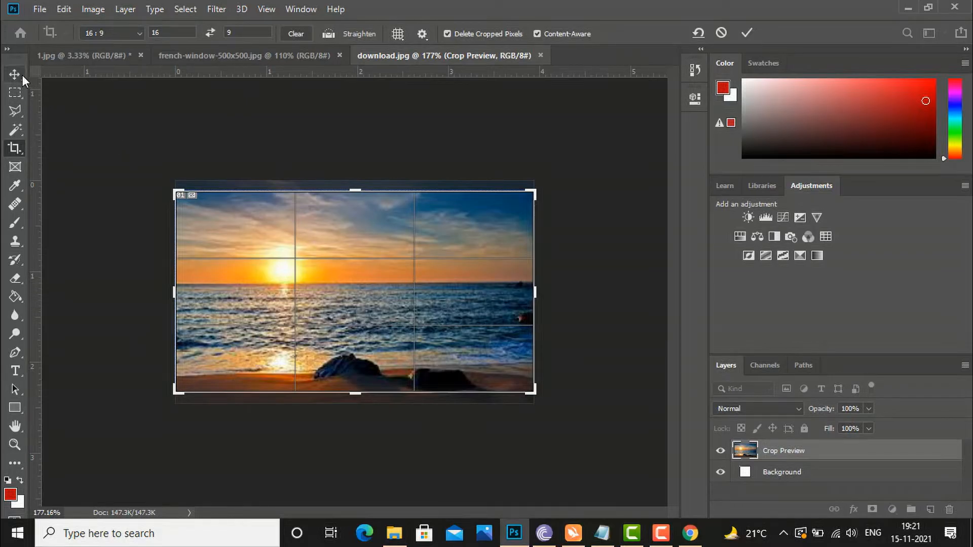
# Use the W x H x Resolution preset and Content-Aware to extend the crop well past the sunset image's left edge, and apply it
pyautogui.click(123, 35)
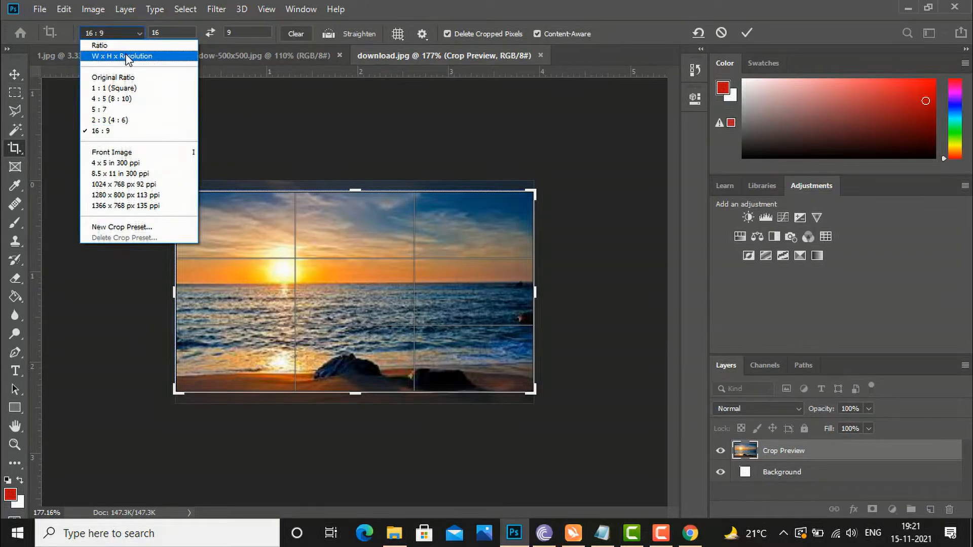
pyautogui.click(126, 57)
pyautogui.moveTo(538, 194)
pyautogui.mouseDown()
pyautogui.moveTo(539, 183)
pyautogui.moveTo(527, 192)
pyautogui.mouseUp()
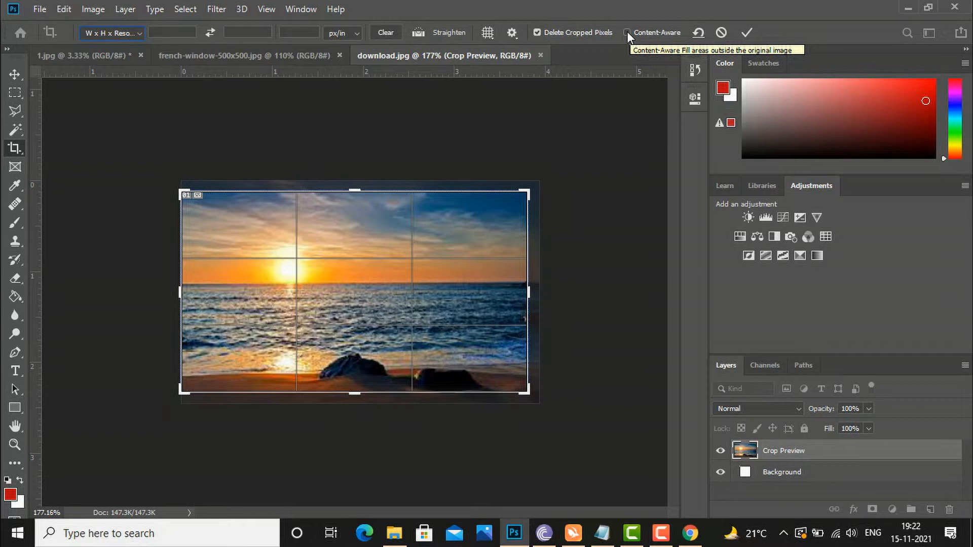
pyautogui.click(627, 34)
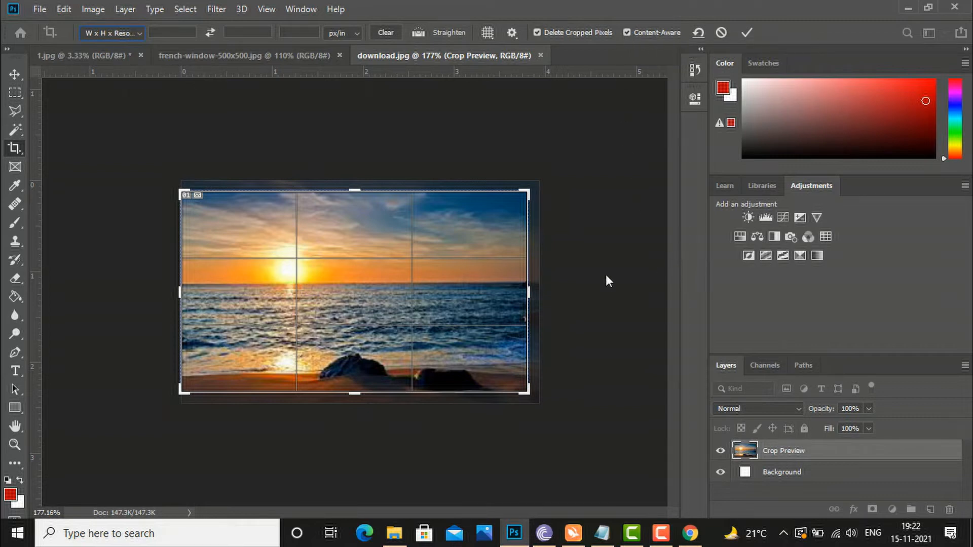
pyautogui.moveTo(179, 291); pyautogui.dragTo(106, 289)
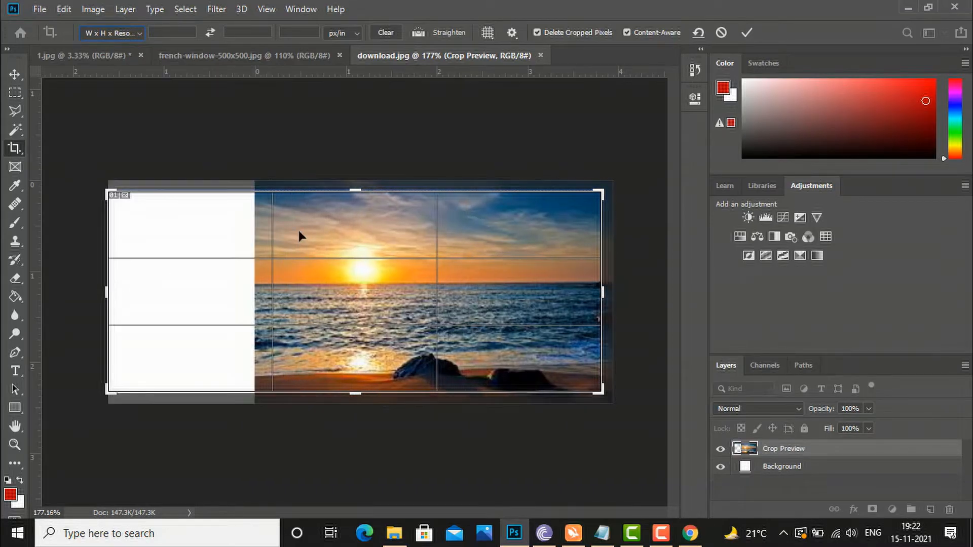
pyautogui.click(743, 32)
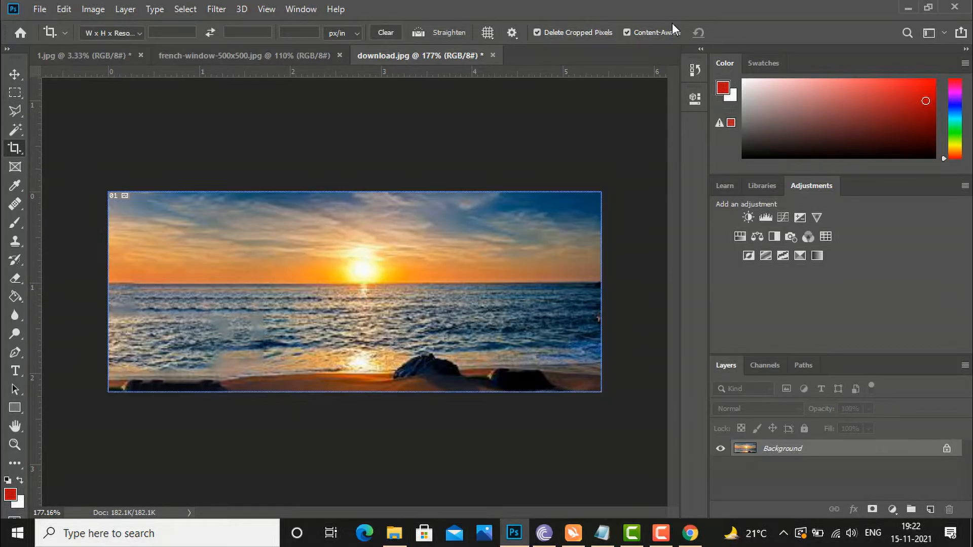
# Turn off Content-Aware for the Crop tool and undo the extended crop of the sunset image
pyautogui.click(626, 32)
pyautogui.hotkey('ctrl', 'z')
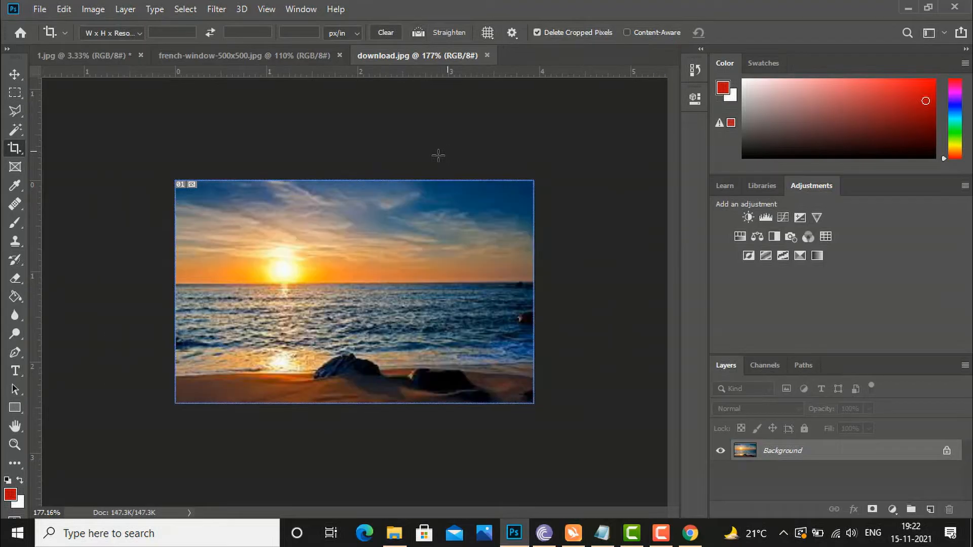
# Switch to the french-window-500x500.jpg document and activate the Perspective Crop tool
pyautogui.rightClick(19, 151)
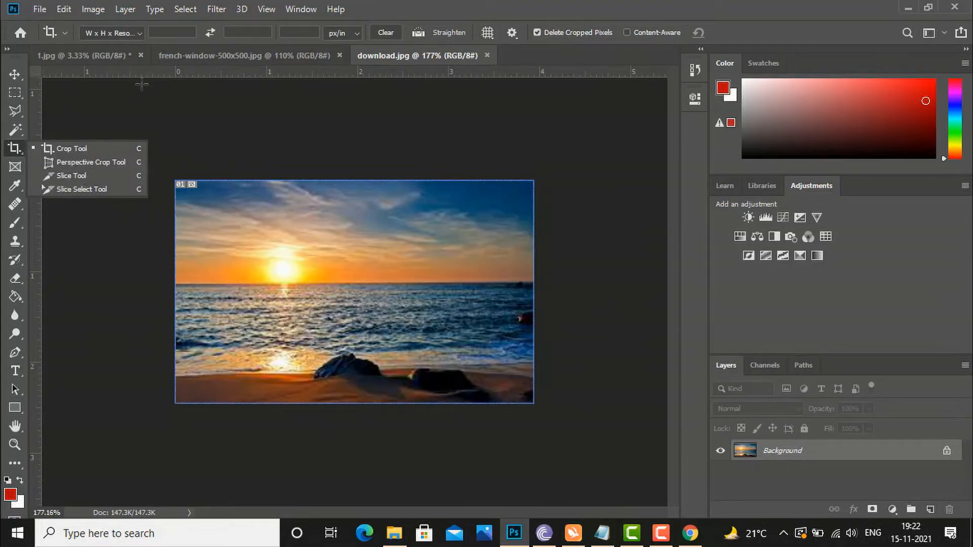
pyautogui.click(214, 58)
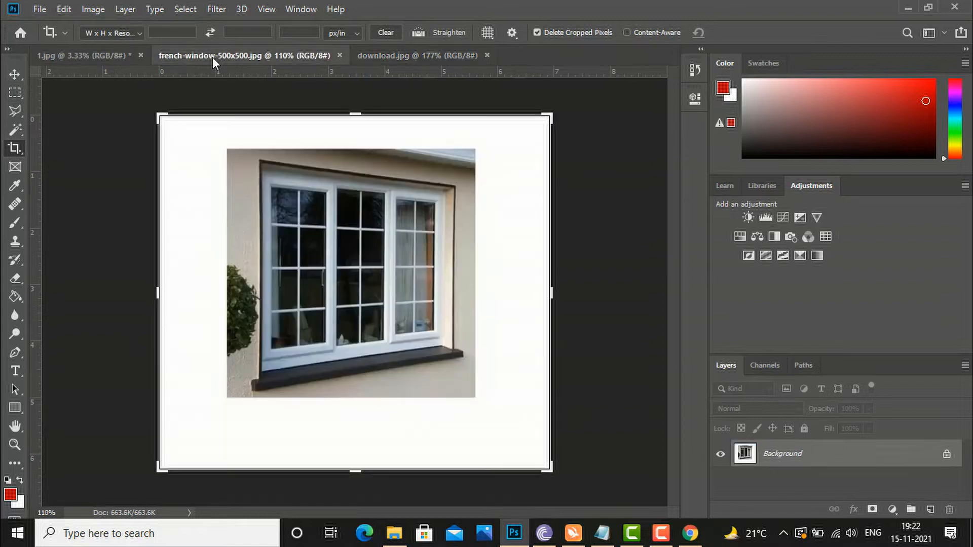
pyautogui.click(17, 77)
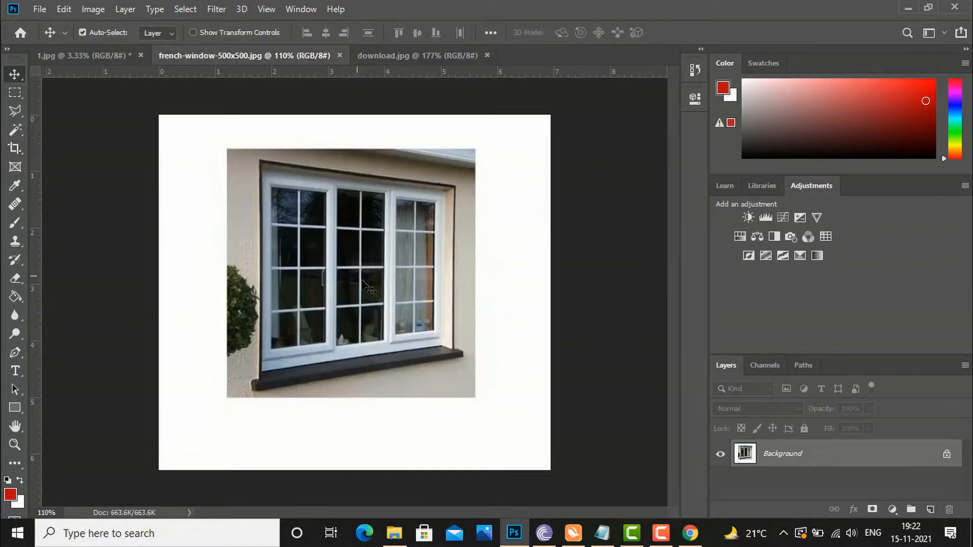
pyautogui.scroll(4, 327, 255)
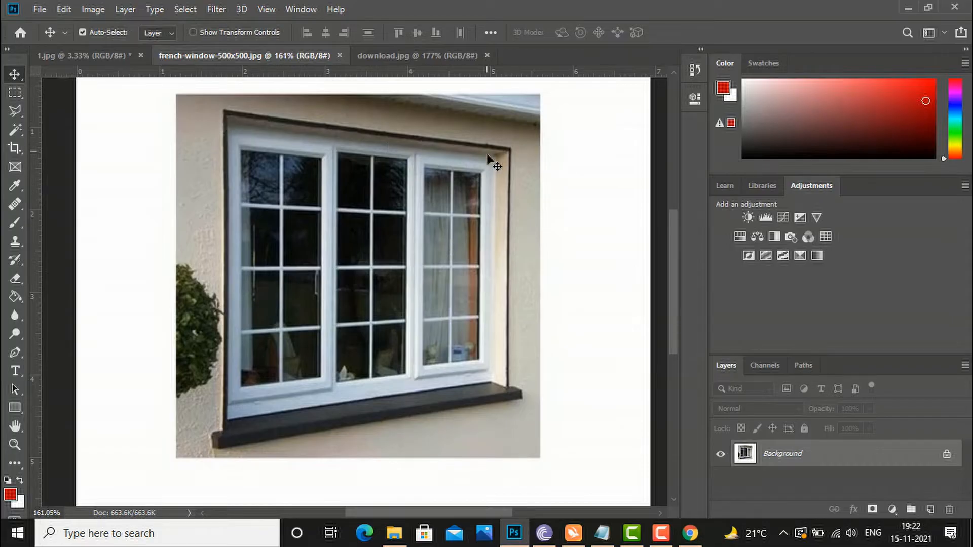
pyautogui.scroll(-3, 467, 263)
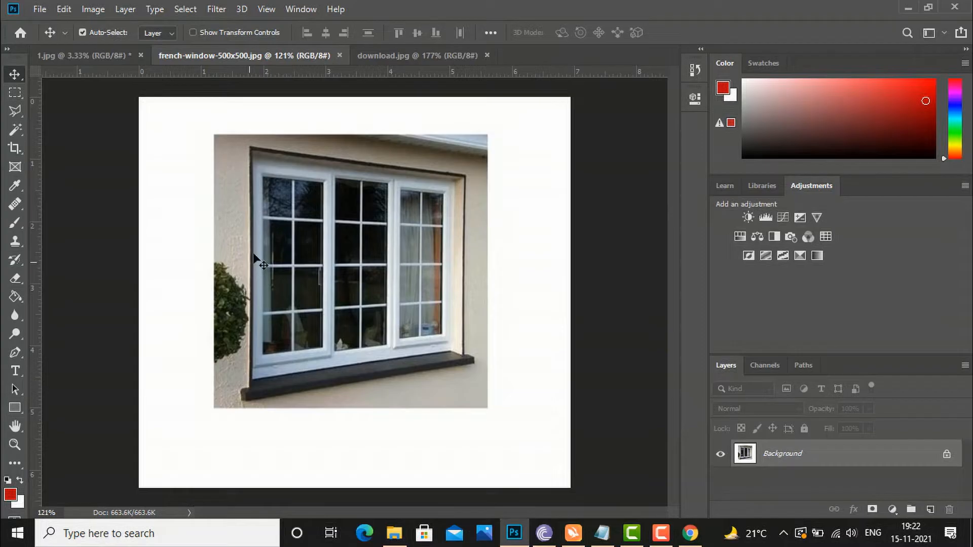
pyautogui.click(21, 151)
pyautogui.click(43, 165)
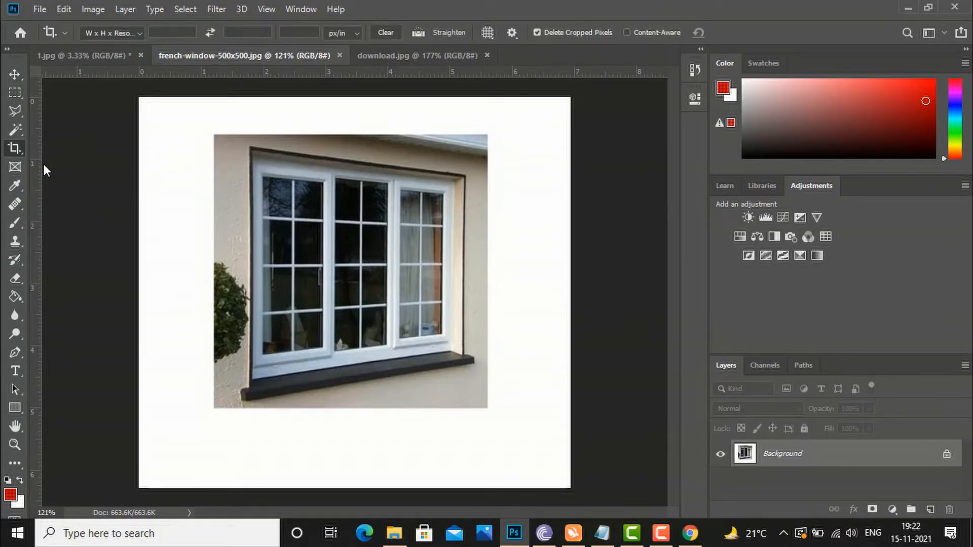
pyautogui.click(215, 406)
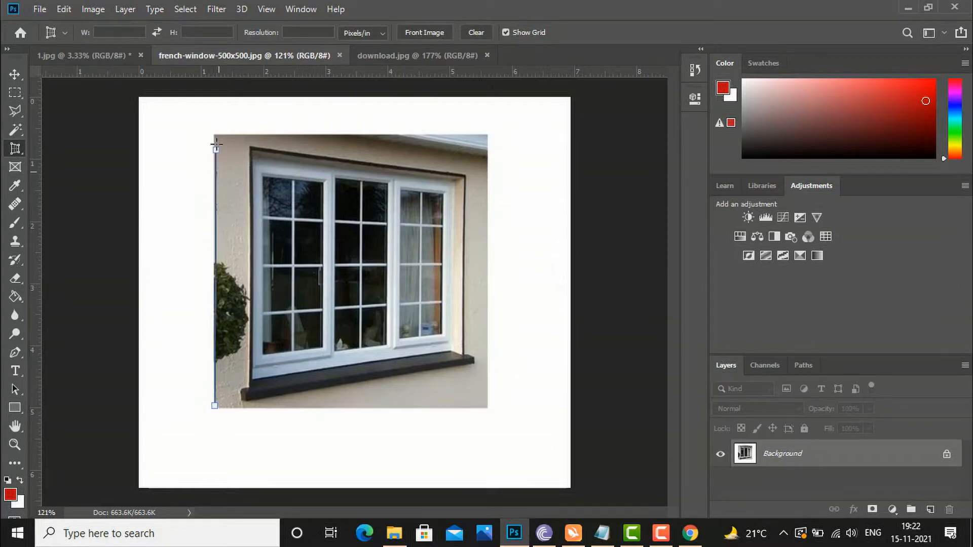
pyautogui.press('Escape')
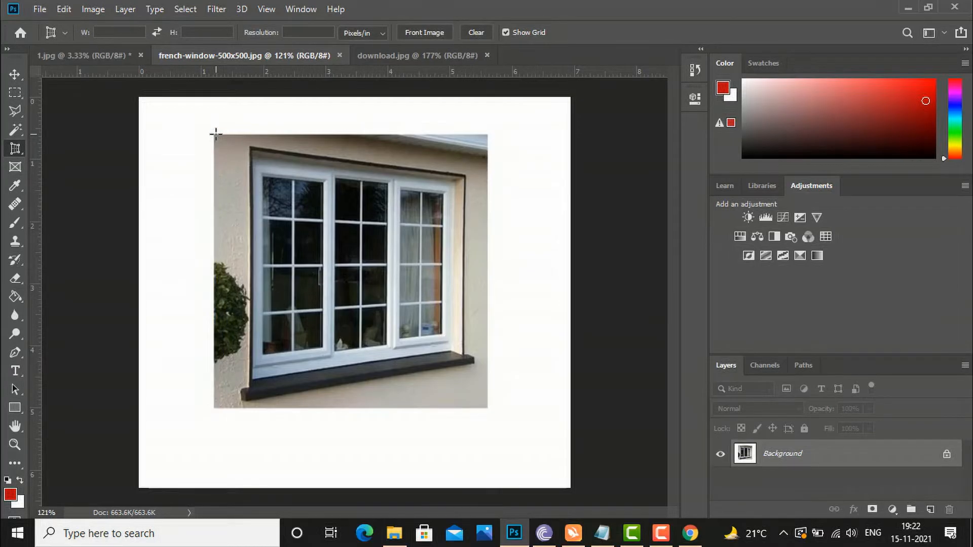
pyautogui.click(248, 400)
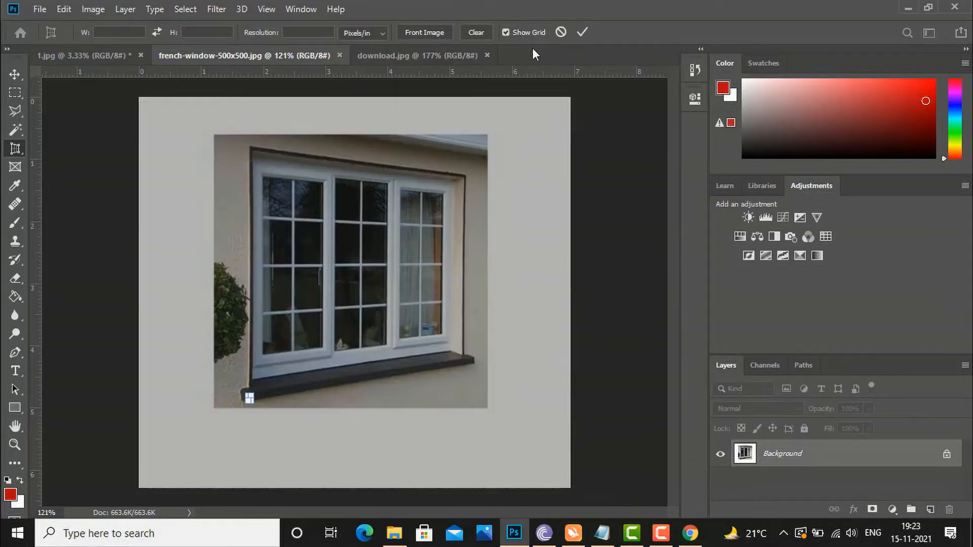
pyautogui.click(583, 33)
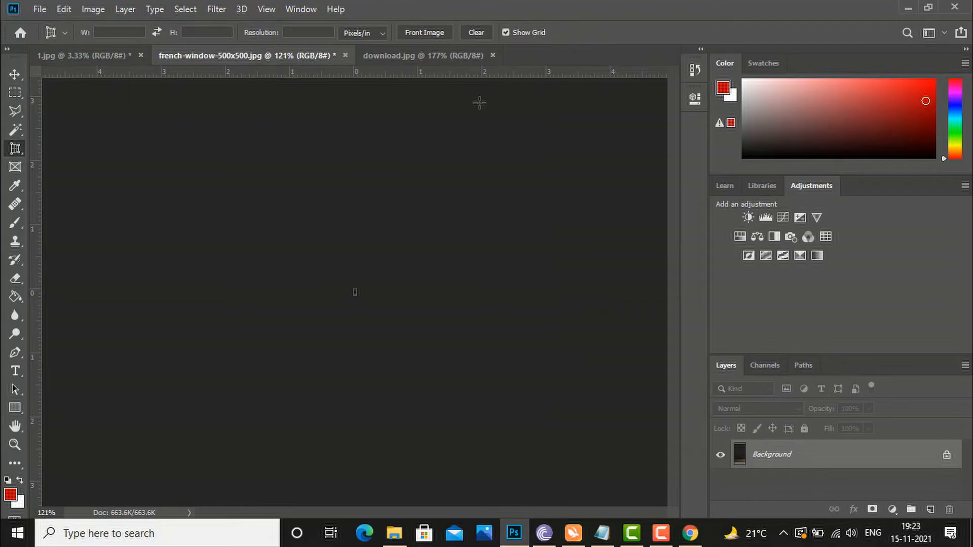
pyautogui.hotkey('ctrl', 'z')
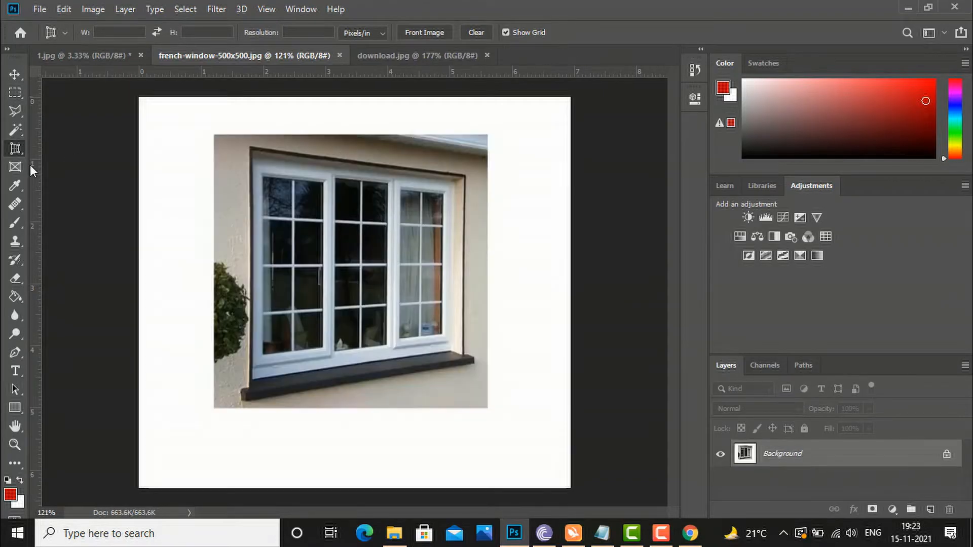
# Perspective-crop the photo to the four corners of the window's outer frame, inspect the straightened window, and undo the crop
pyautogui.click(249, 396)
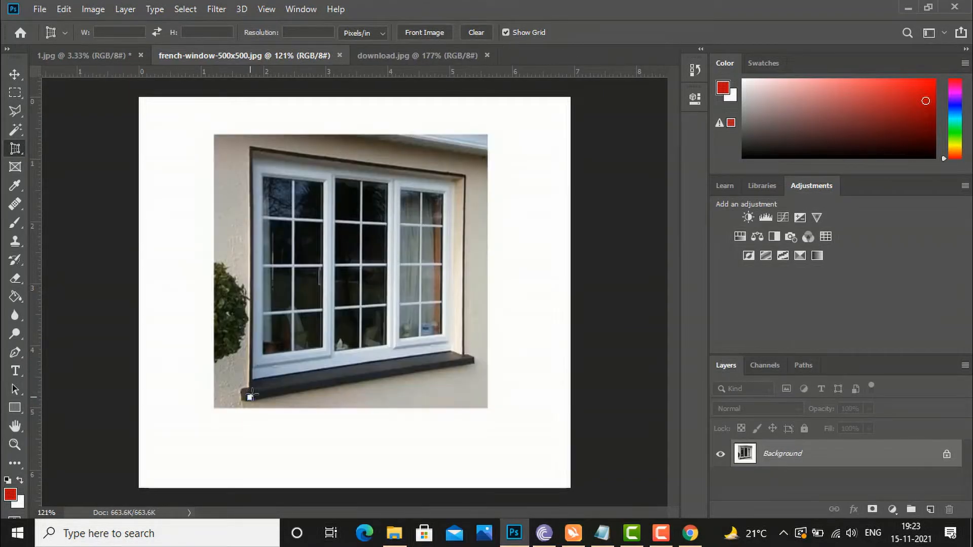
pyautogui.click(252, 146)
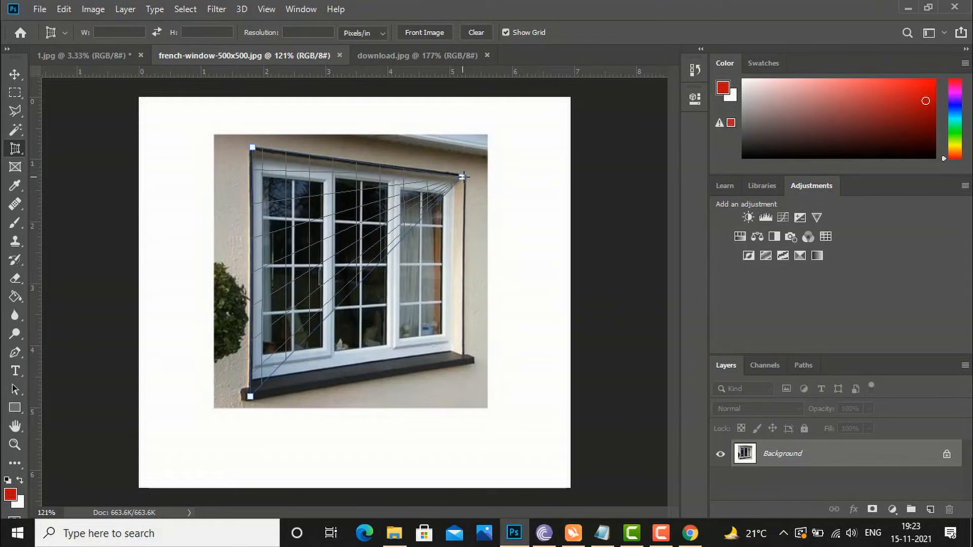
pyautogui.click(465, 176)
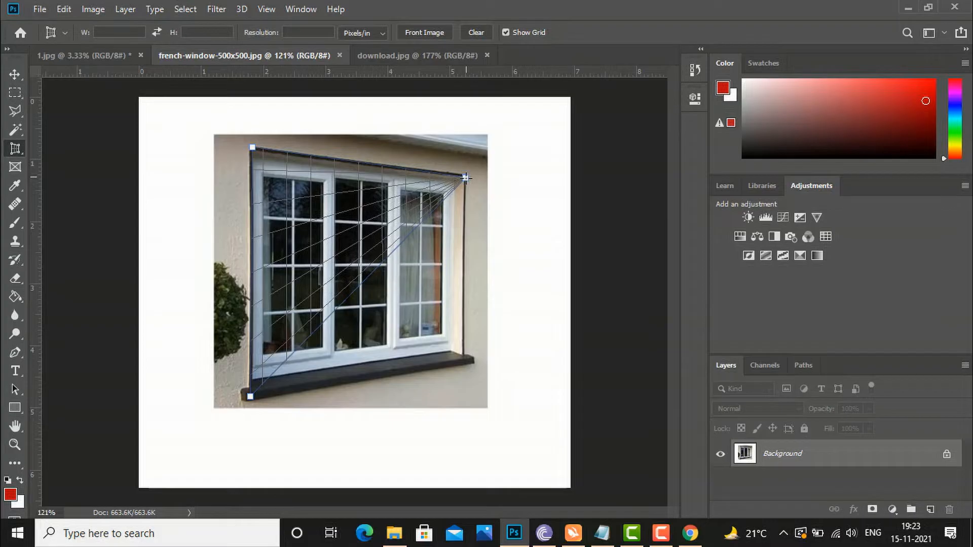
pyautogui.click(464, 362)
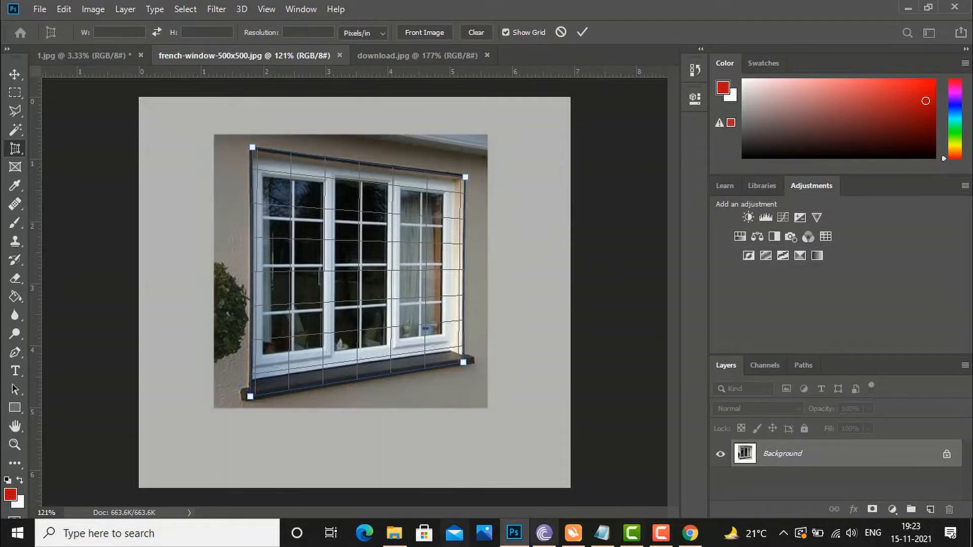
pyautogui.click(582, 31)
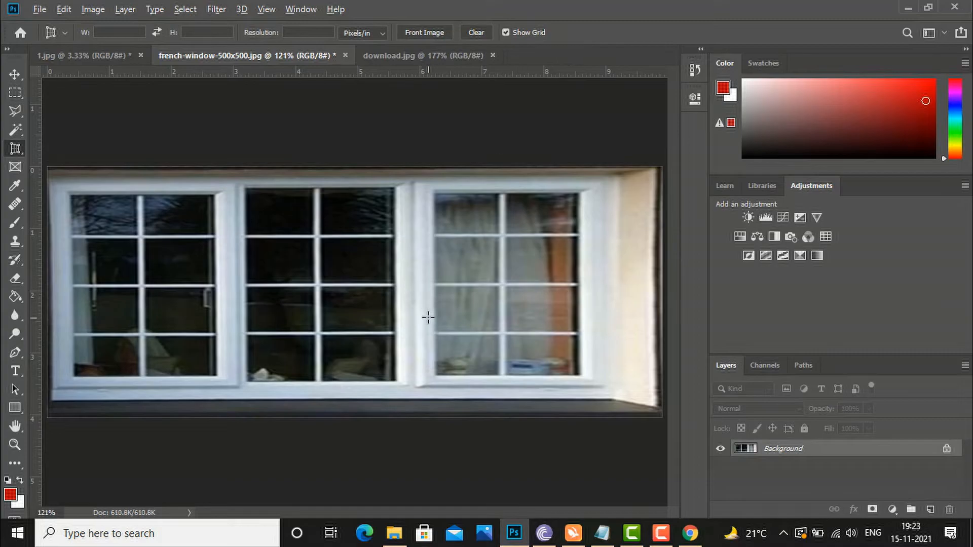
pyautogui.scroll(-2, 428, 318)
pyautogui.scroll(-1, 429, 309)
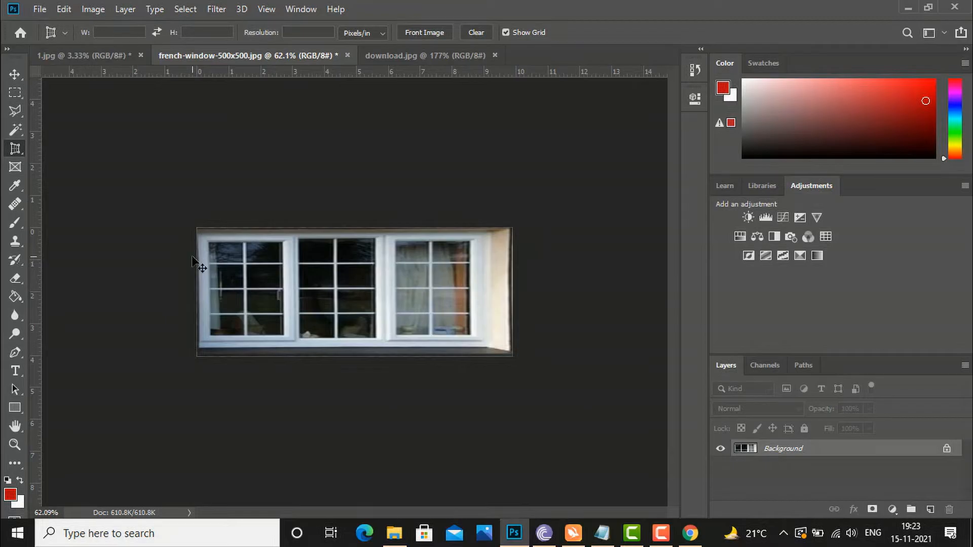
pyautogui.hotkey('ctrl', 'z')
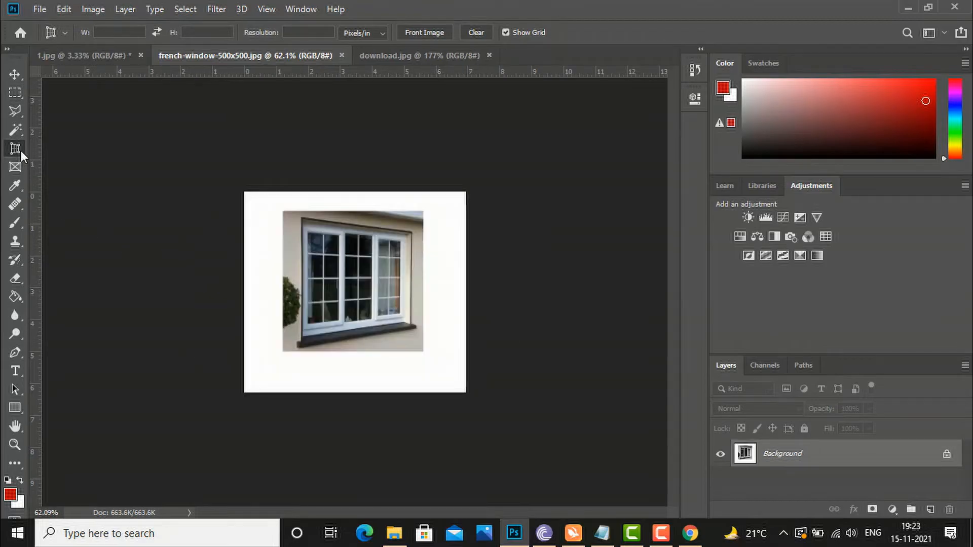
# Switch to the 1.jpg document showing the house render
pyautogui.click(400, 55)
pyautogui.click(242, 61)
pyautogui.click(78, 56)
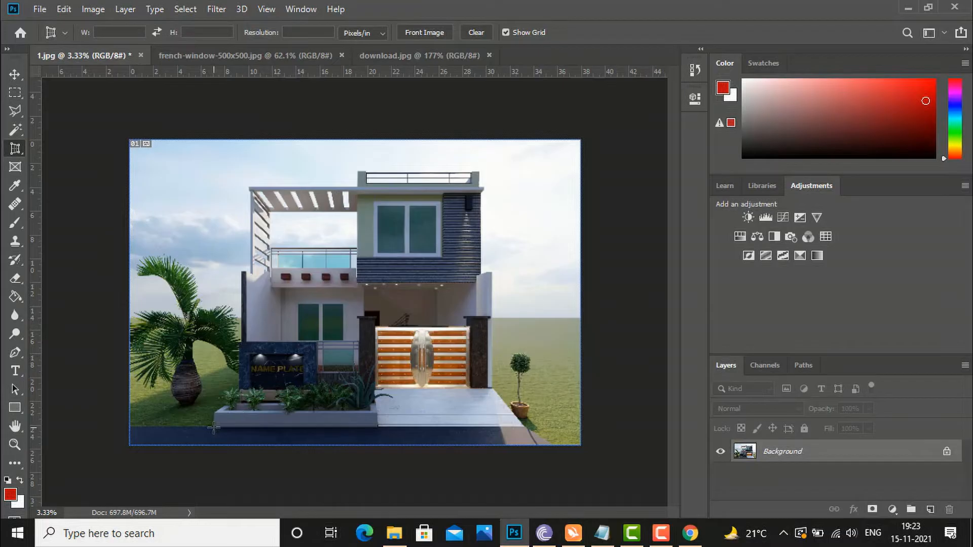
# Perspective-crop the house render to a four-corner area whose right edge is shorter than its left edge, and undo the crop
pyautogui.moveTo(177, 441); pyautogui.dragTo(180, 139)
pyautogui.click(183, 139)
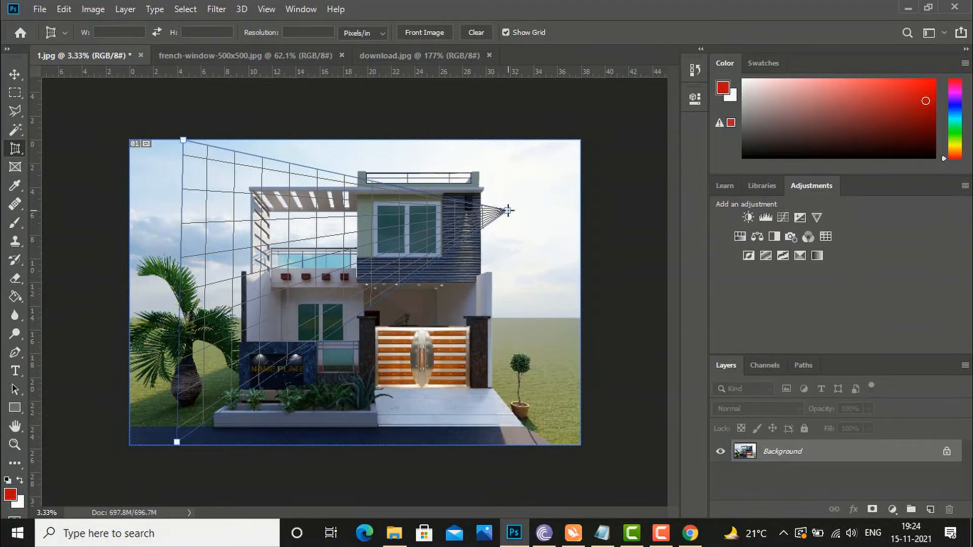
pyautogui.click(507, 211)
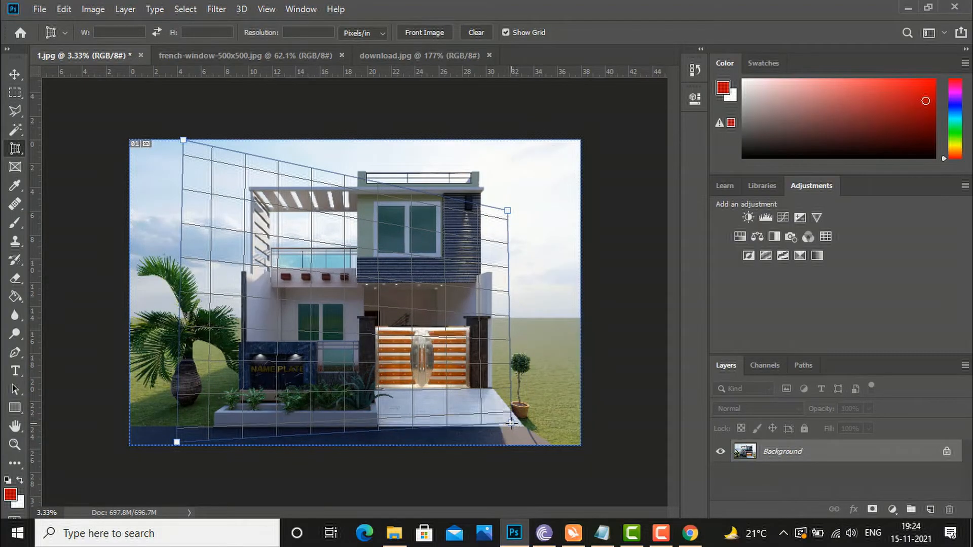
pyautogui.click(512, 423)
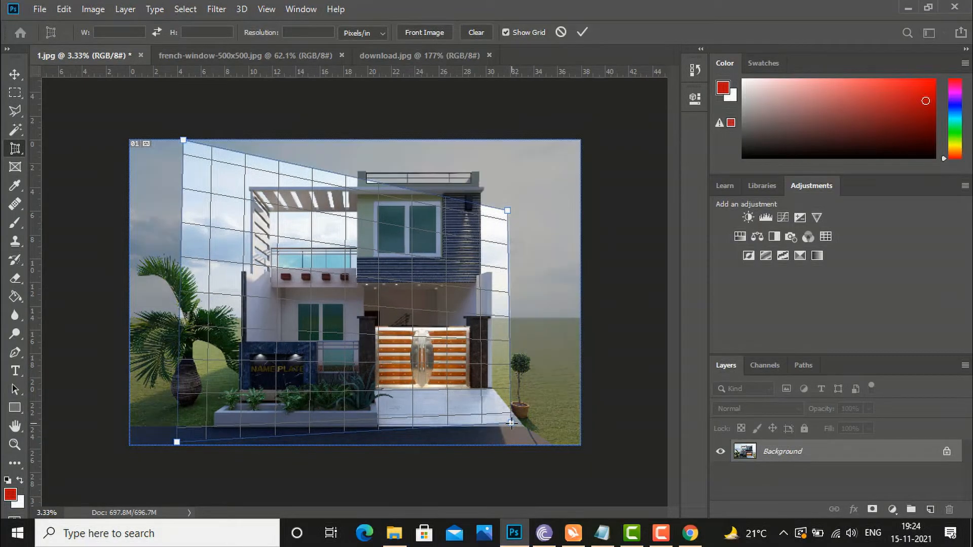
pyautogui.click(582, 32)
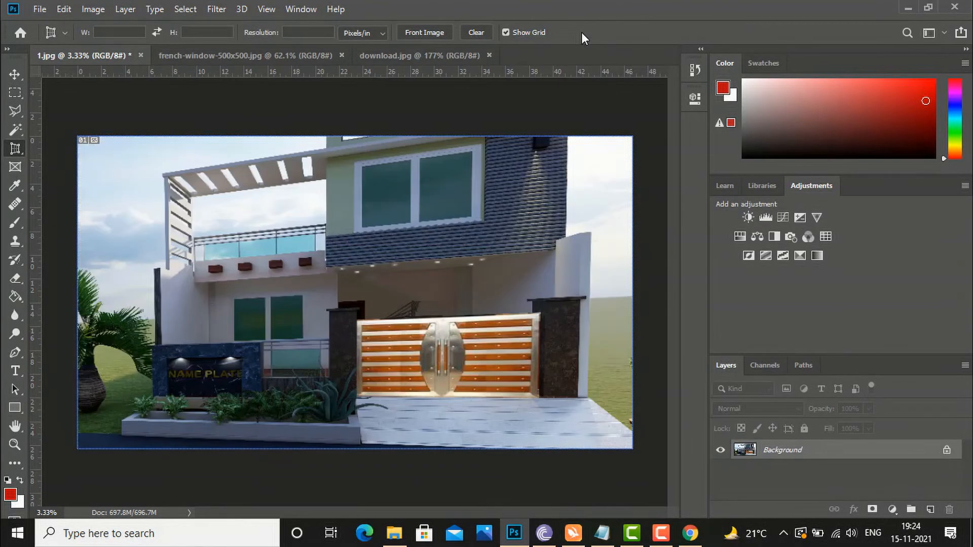
pyautogui.hotkey('ctrl', '-')
pyautogui.hotkey('ctrl', '-')
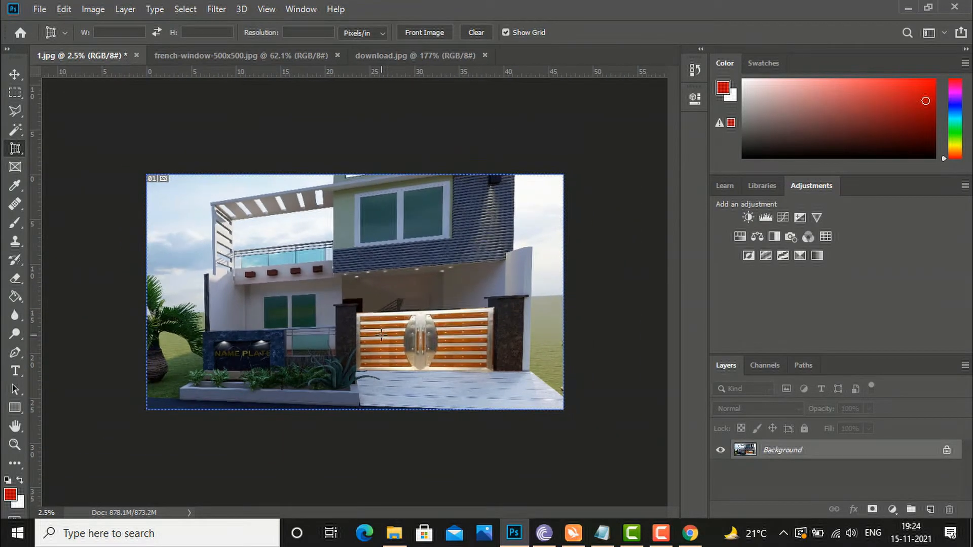
pyautogui.scroll(1, 290, 307)
pyautogui.moveTo(661, 543)
pyautogui.hotkey('ctrl', 'z')
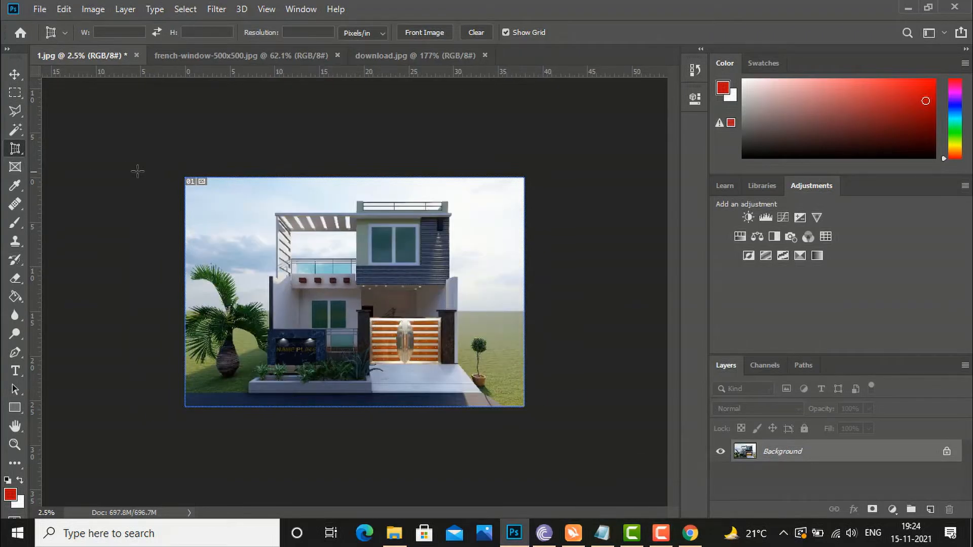
# Use the Slice Tool to divide the house image into two upper slices, two lower slices and one full-height slice along its right edge
pyautogui.rightClick(21, 153)
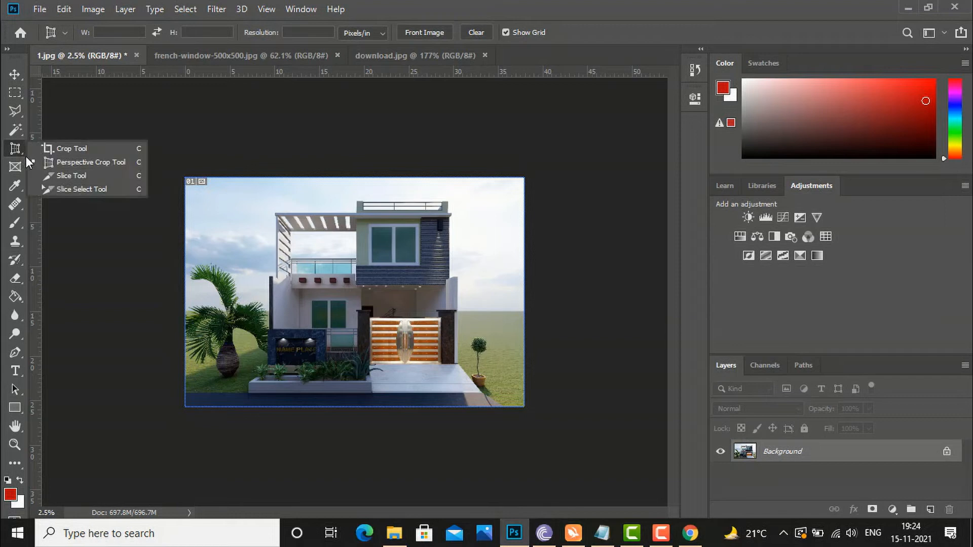
pyautogui.click(65, 180)
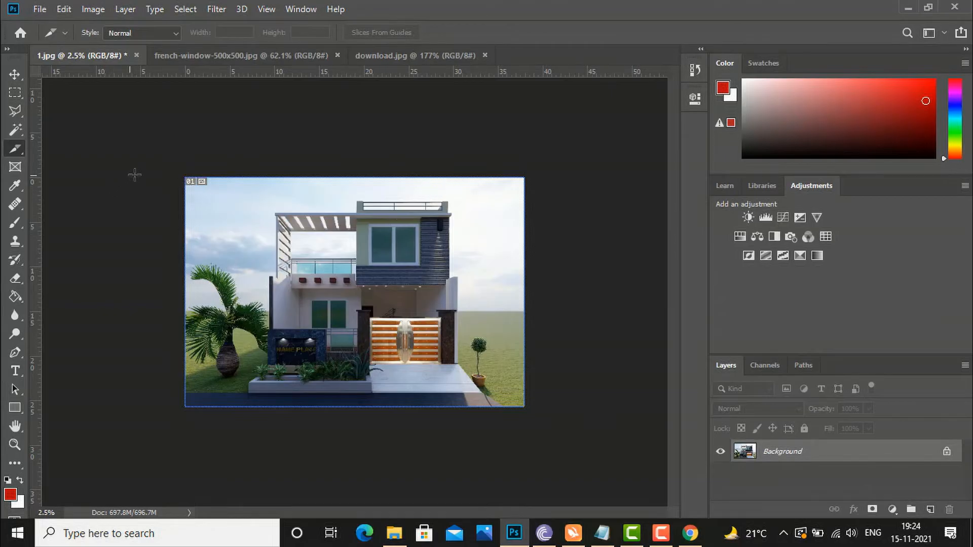
pyautogui.moveTo(185, 178); pyautogui.dragTo(318, 266)
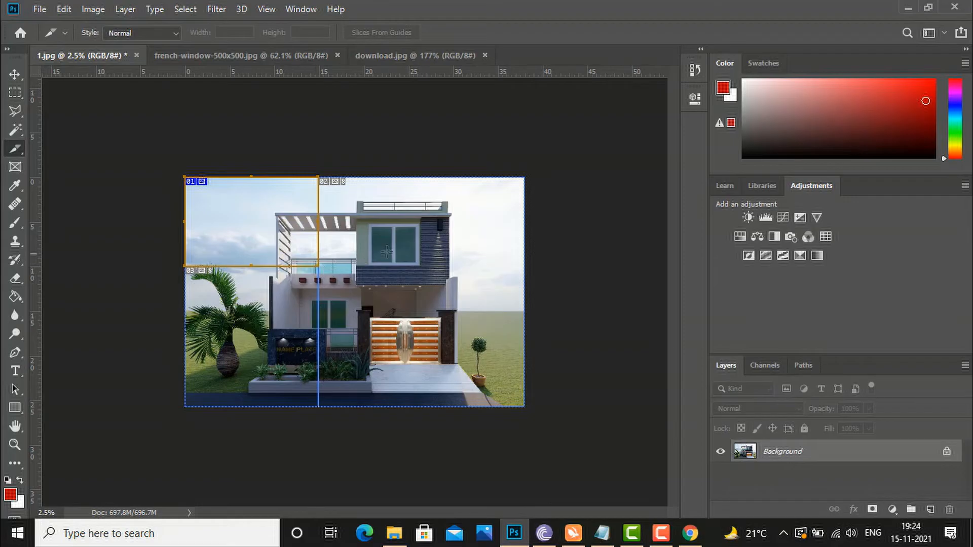
pyautogui.moveTo(318, 175); pyautogui.dragTo(456, 266)
pyautogui.moveTo(459, 186); pyautogui.dragTo(527, 376)
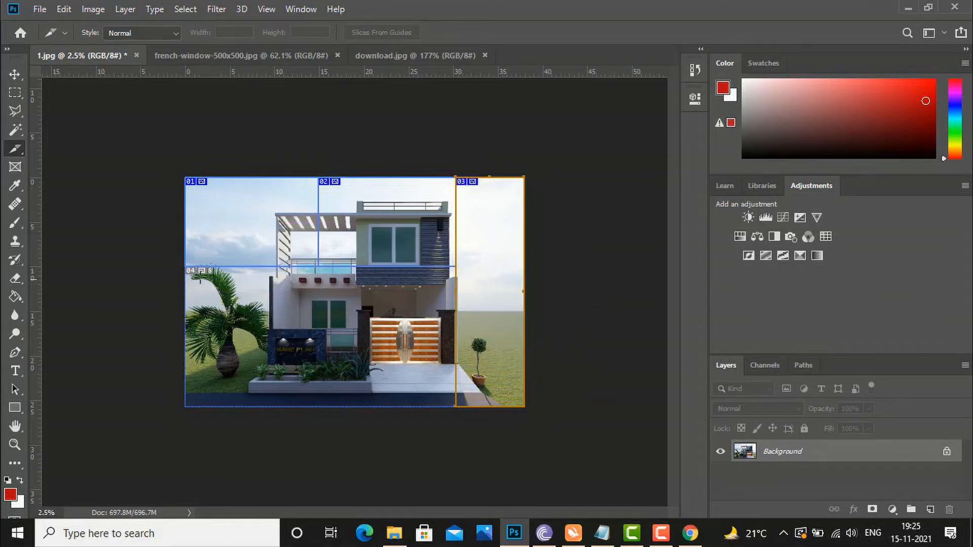
pyautogui.moveTo(189, 263); pyautogui.dragTo(317, 407)
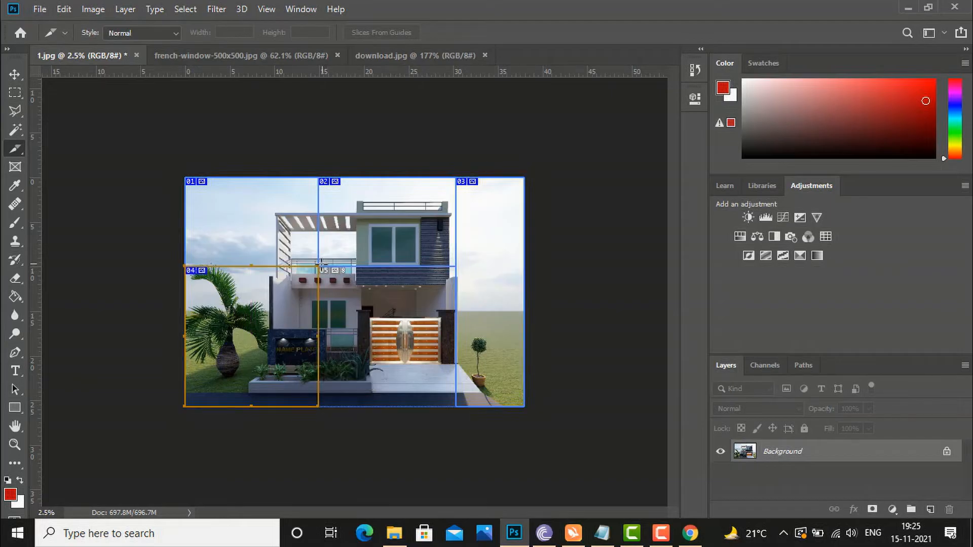
pyautogui.moveTo(317, 266); pyautogui.dragTo(456, 407)
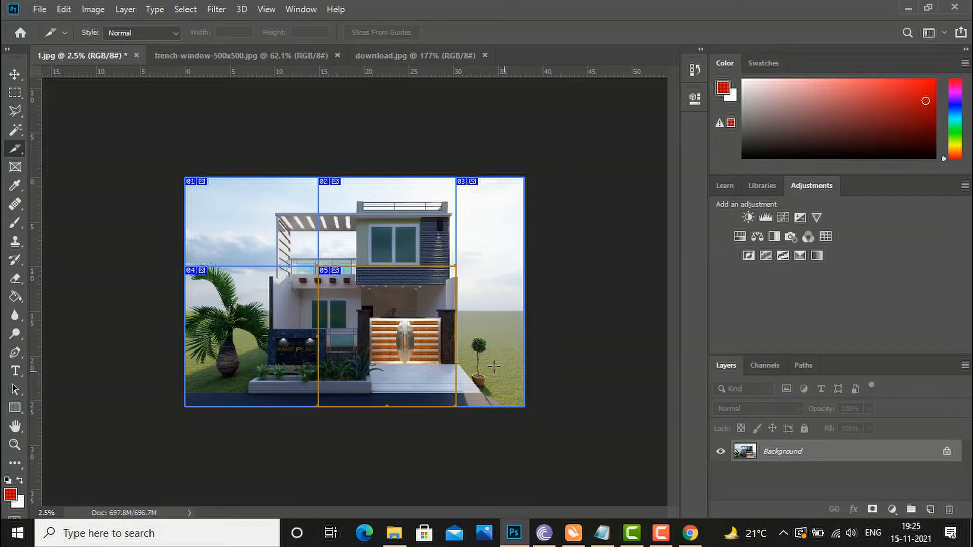
# Use the Slice Select Tool to lower the top edge of the palm-tree slice in the image's lower-left corner
pyautogui.rightClick(19, 153)
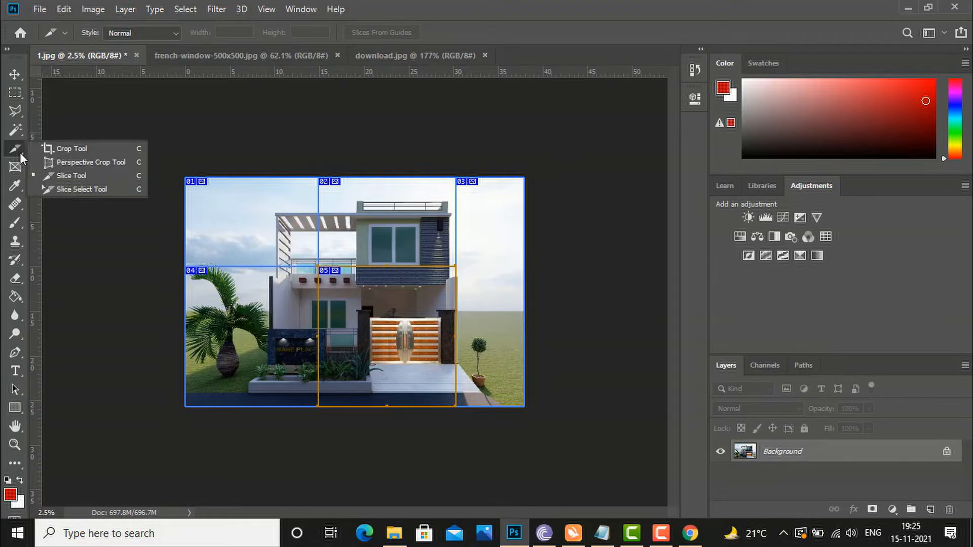
pyautogui.click(53, 188)
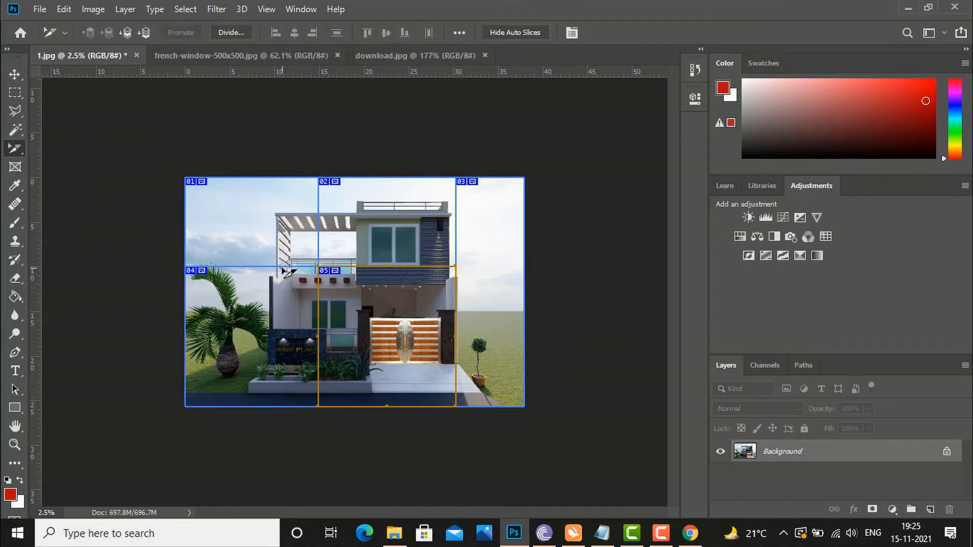
pyautogui.moveTo(256, 267)
pyautogui.mouseDown()
pyautogui.moveTo(254, 208)
pyautogui.moveTo(255, 320)
pyautogui.moveTo(255, 276)
pyautogui.moveTo(256, 287)
pyautogui.mouseUp()
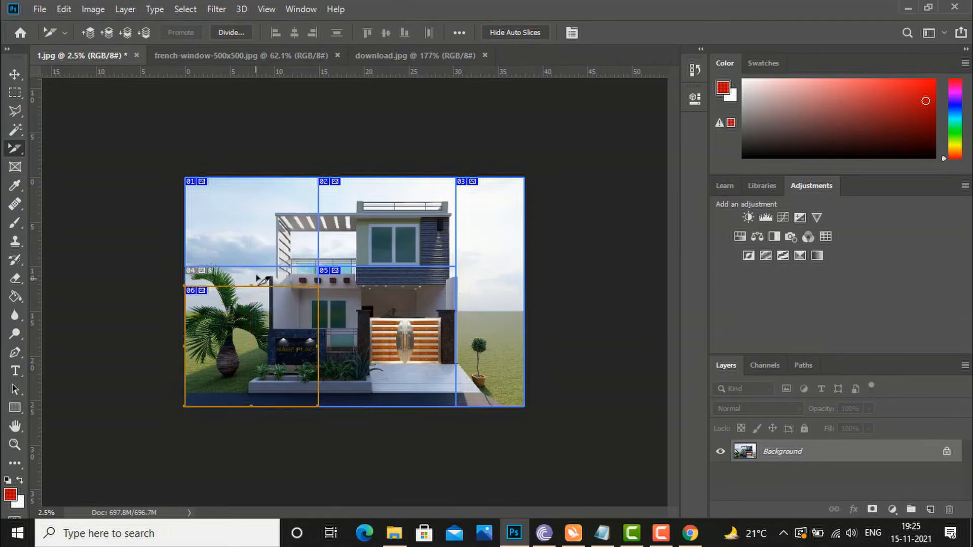
# Export the sliced image through Save for Web (Legacy) in GIF format and proceed to choosing its save location
pyautogui.click(49, 9)
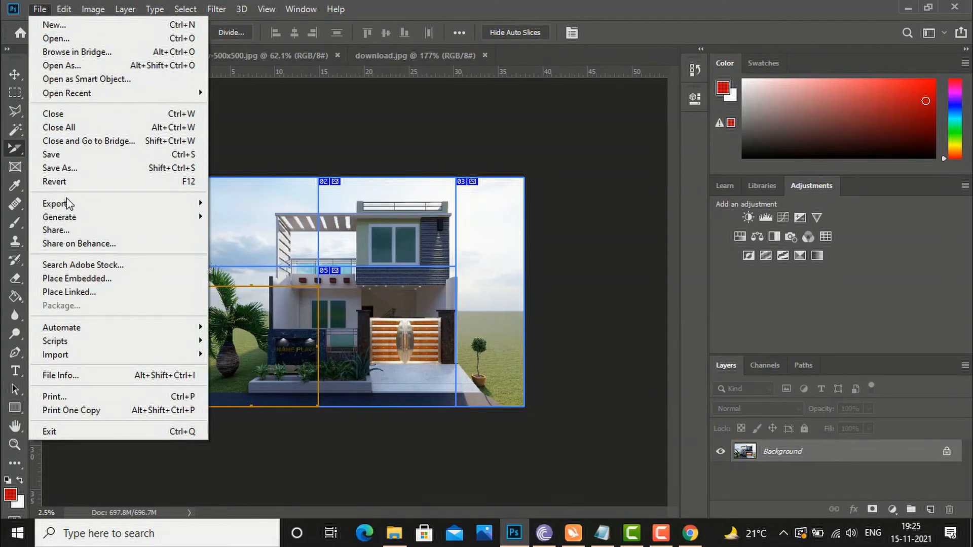
pyautogui.moveTo(69, 205)
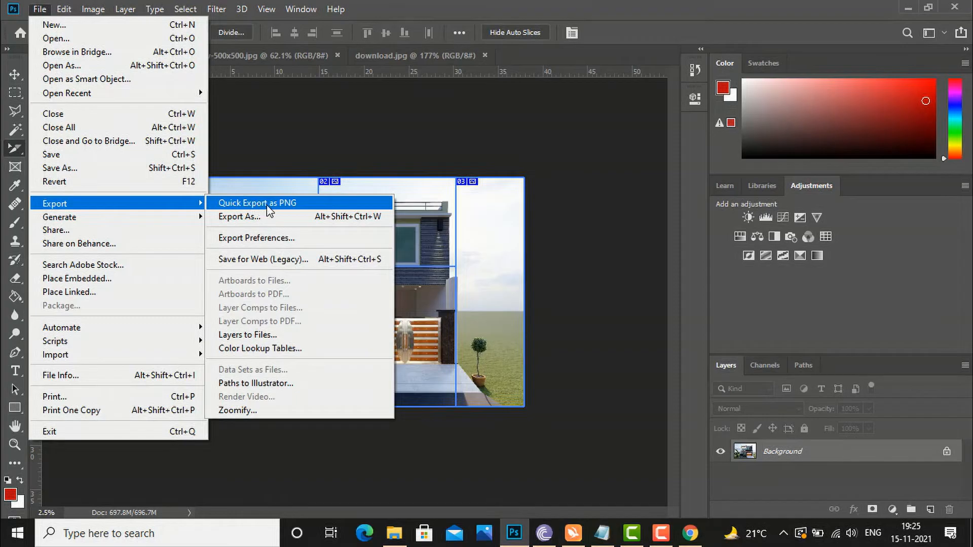
pyautogui.click(260, 263)
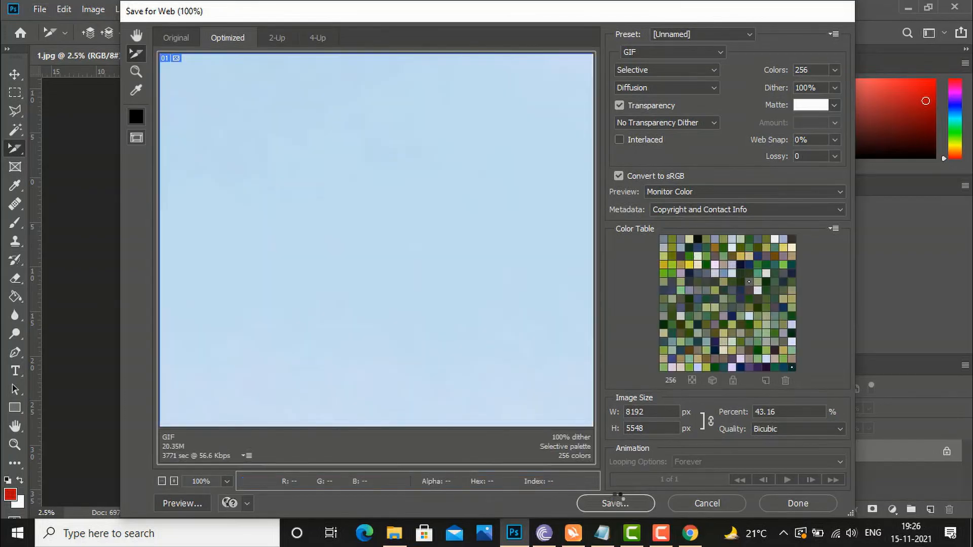
pyautogui.click(612, 505)
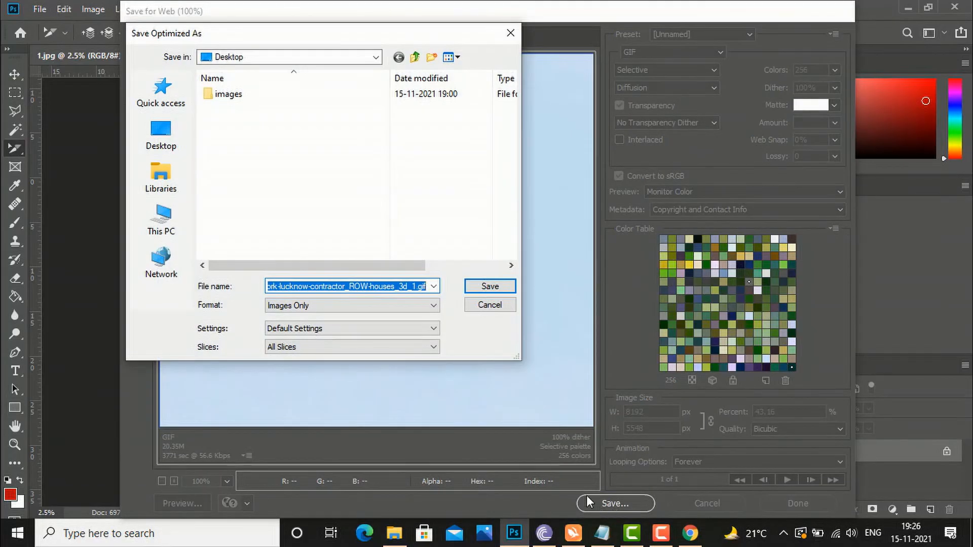
# Create a folder named SLICE TOOL USE on the Desktop and save all slices into it as images only
pyautogui.rightClick(239, 128)
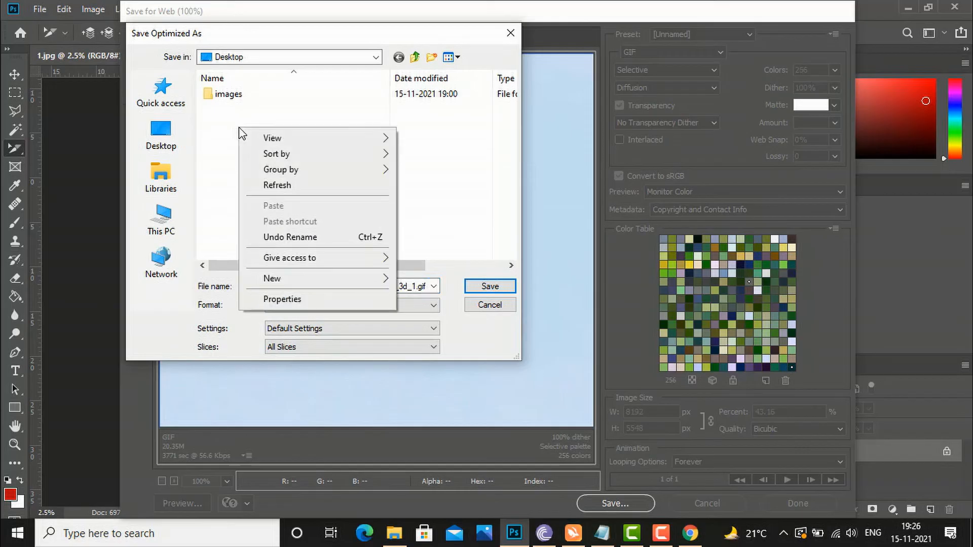
pyautogui.moveTo(300, 280)
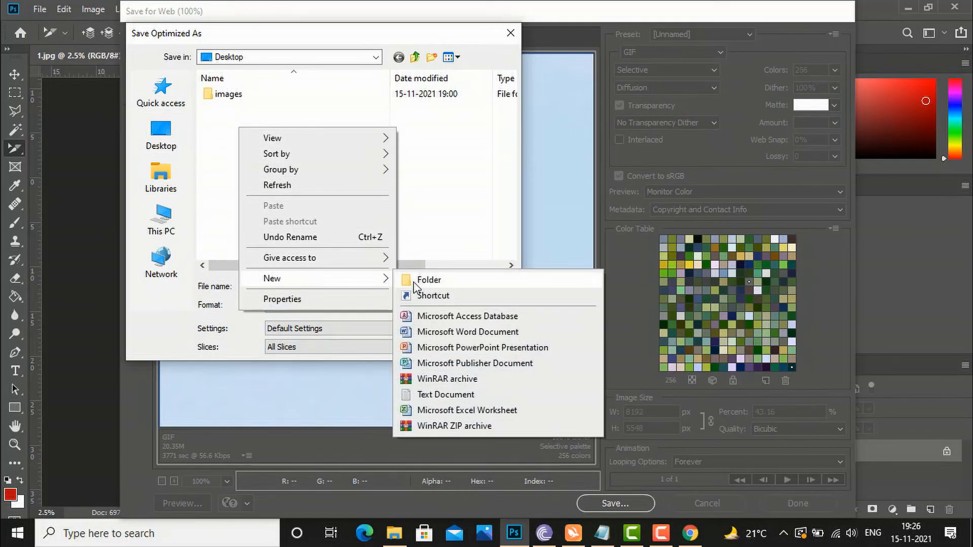
pyautogui.click(416, 280)
pyautogui.write('SLICE')
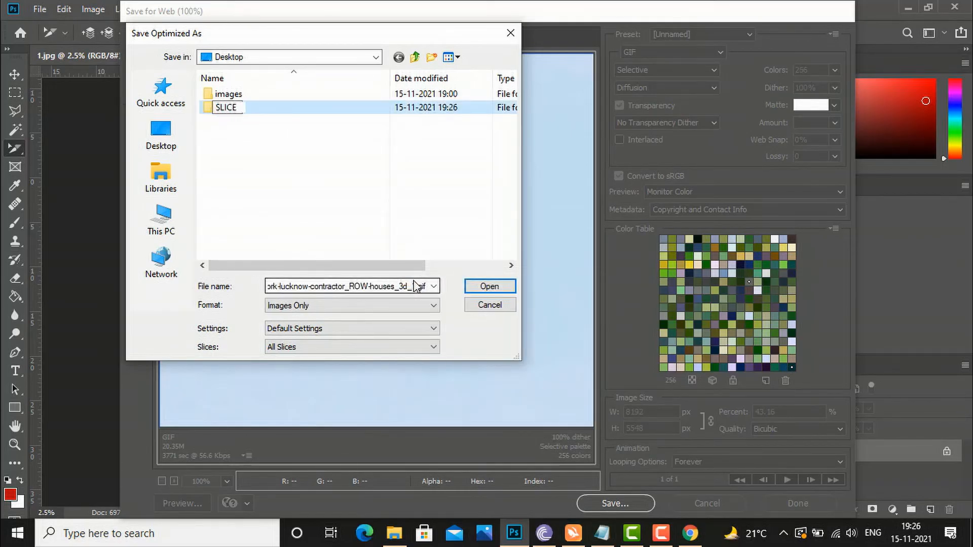
pyautogui.write(' TOOL USE')
pyautogui.press('Return')
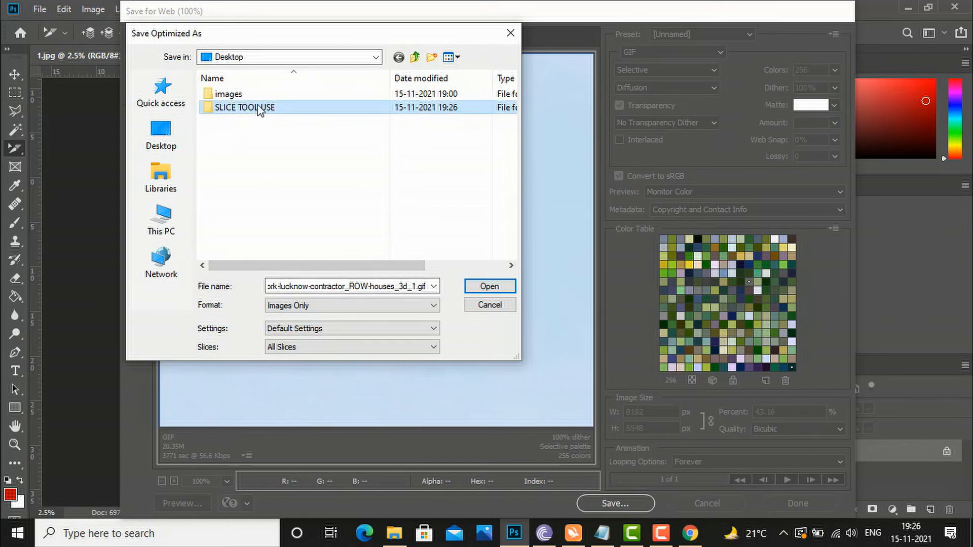
pyautogui.doubleClick(257, 107)
pyautogui.click(482, 288)
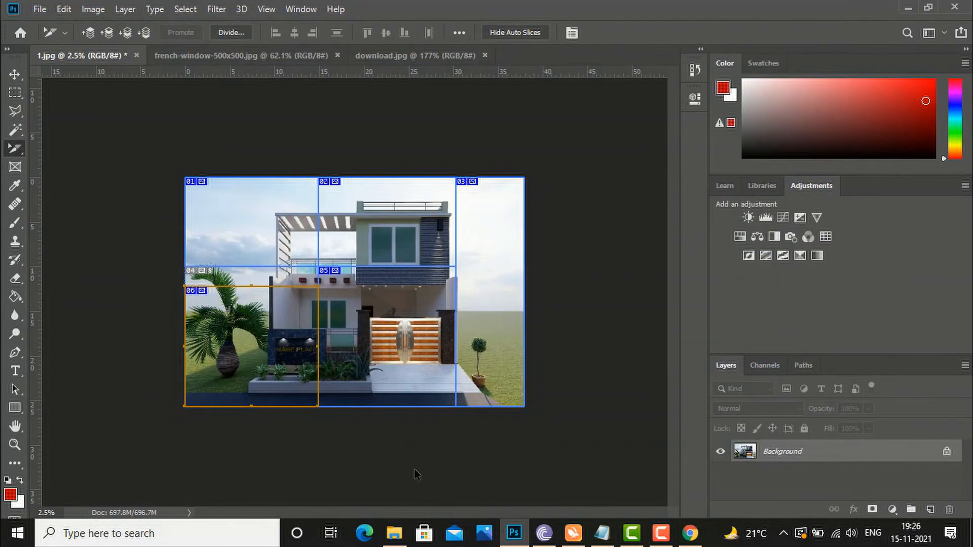
# Switch to File Explorer, examine the exported slices in the images subfolder of SLICE TOOL USE, and return to Photoshop
pyautogui.click(394, 532)
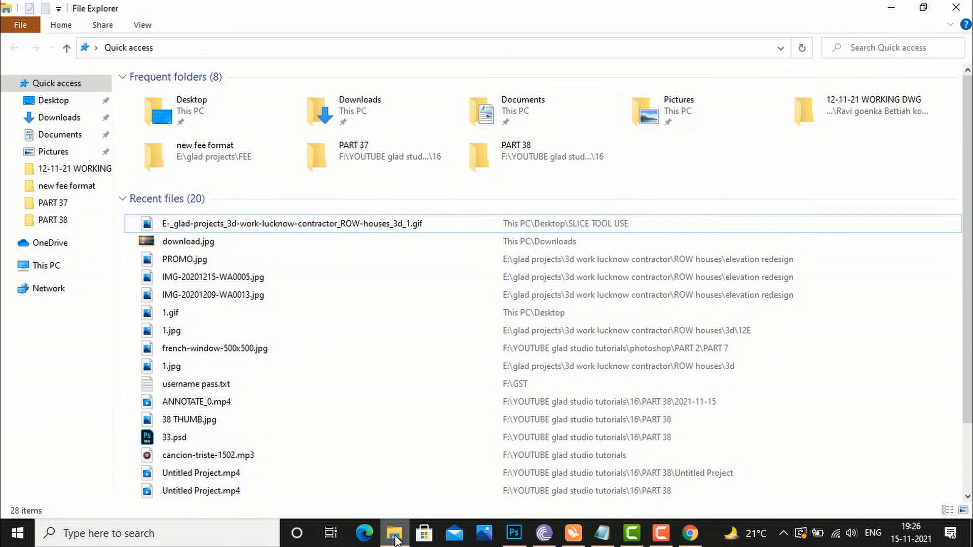
pyautogui.click(57, 107)
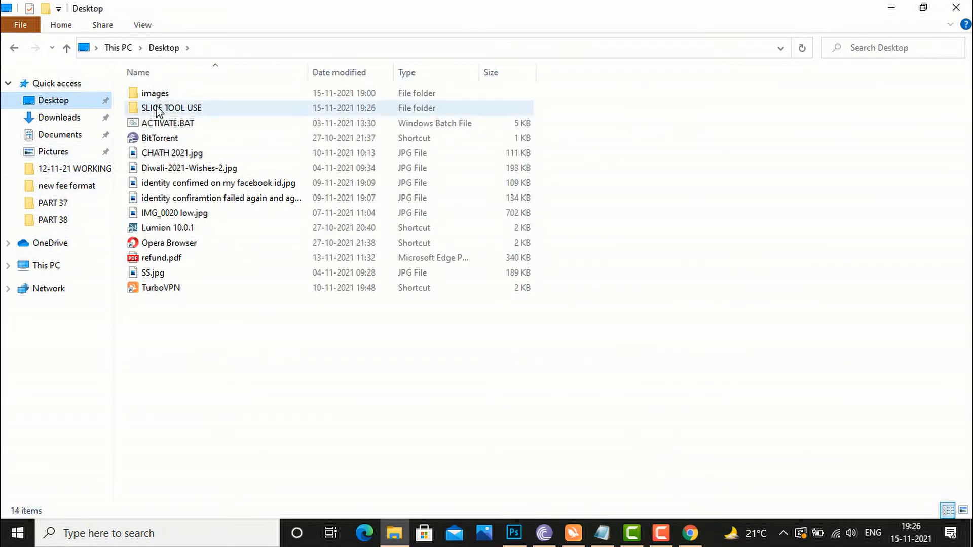
pyautogui.doubleClick(157, 109)
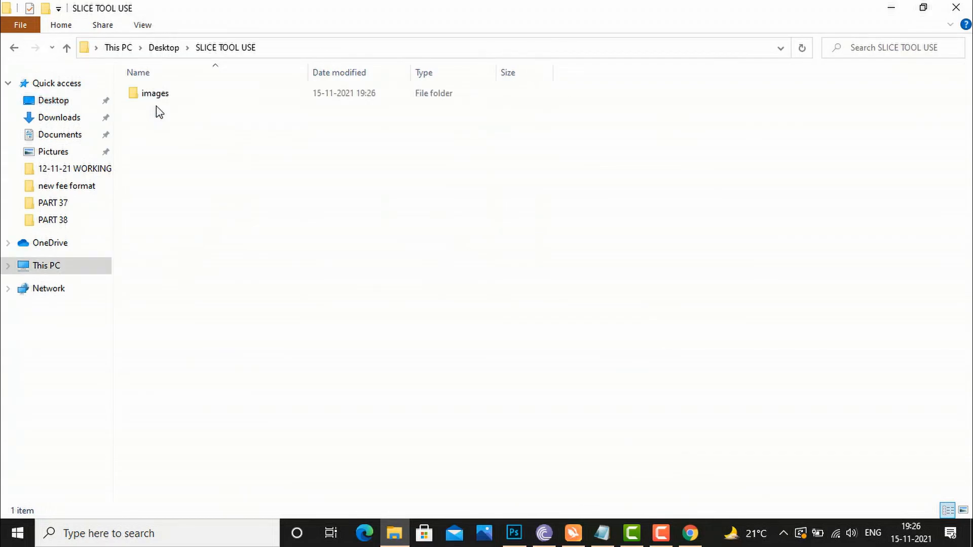
pyautogui.doubleClick(155, 96)
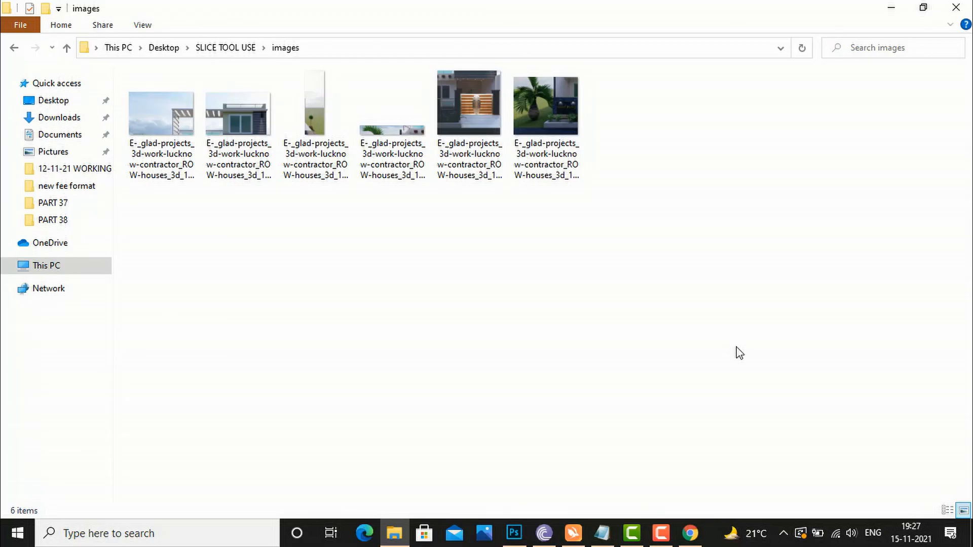
pyautogui.click(514, 533)
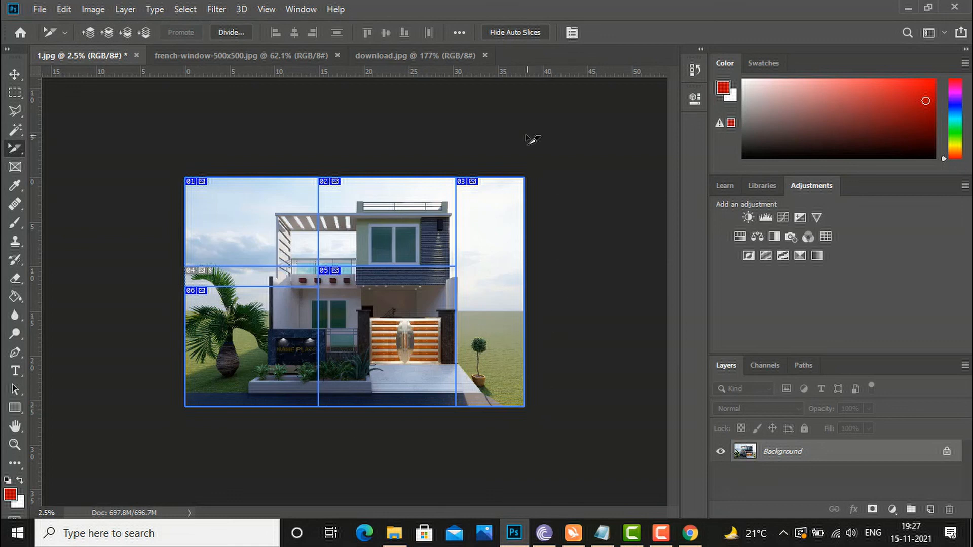
pyautogui.click(674, 540)
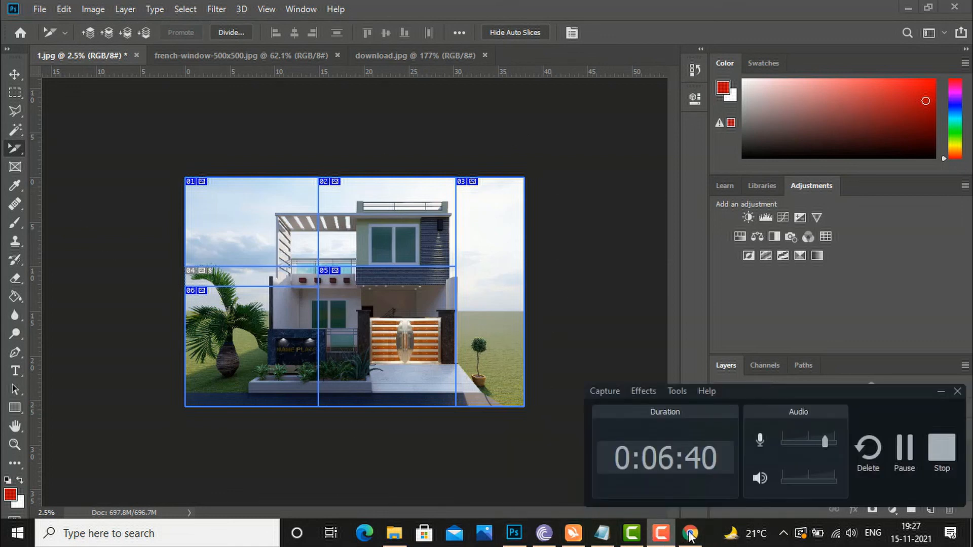